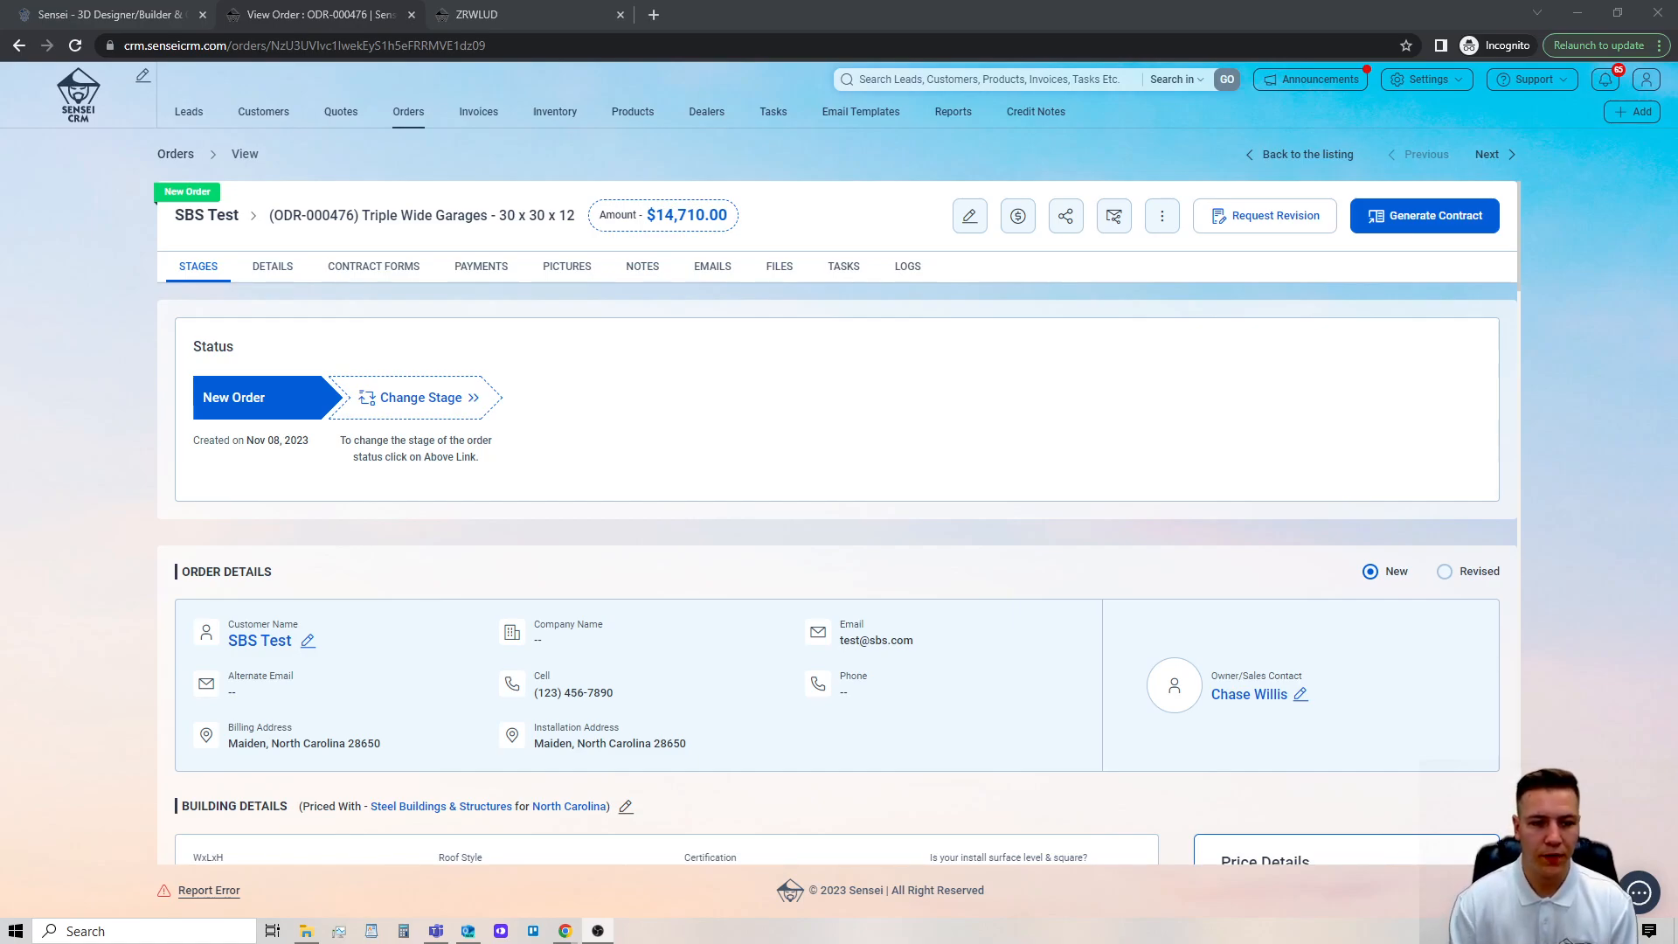
Start a stage change on the order, choosing Site Inspection as the order stage and assigning a responsible person.
left_click(437, 400)
left_click(725, 253)
scroll(749, 306, "down", 3)
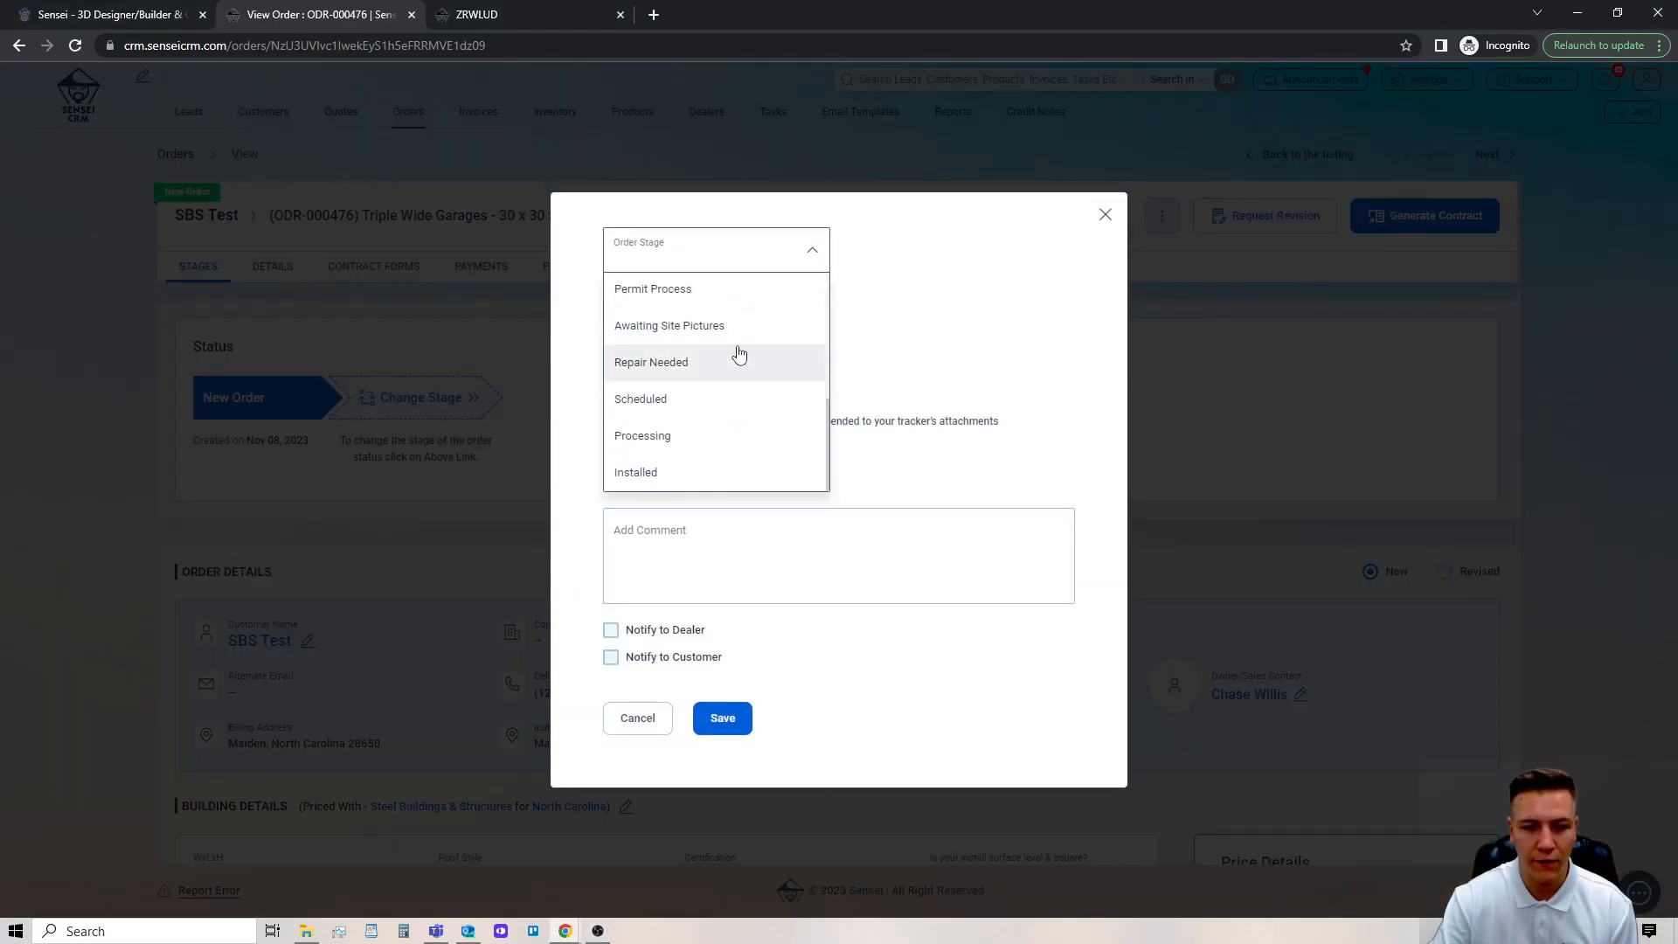
scroll(741, 406, "up", 3)
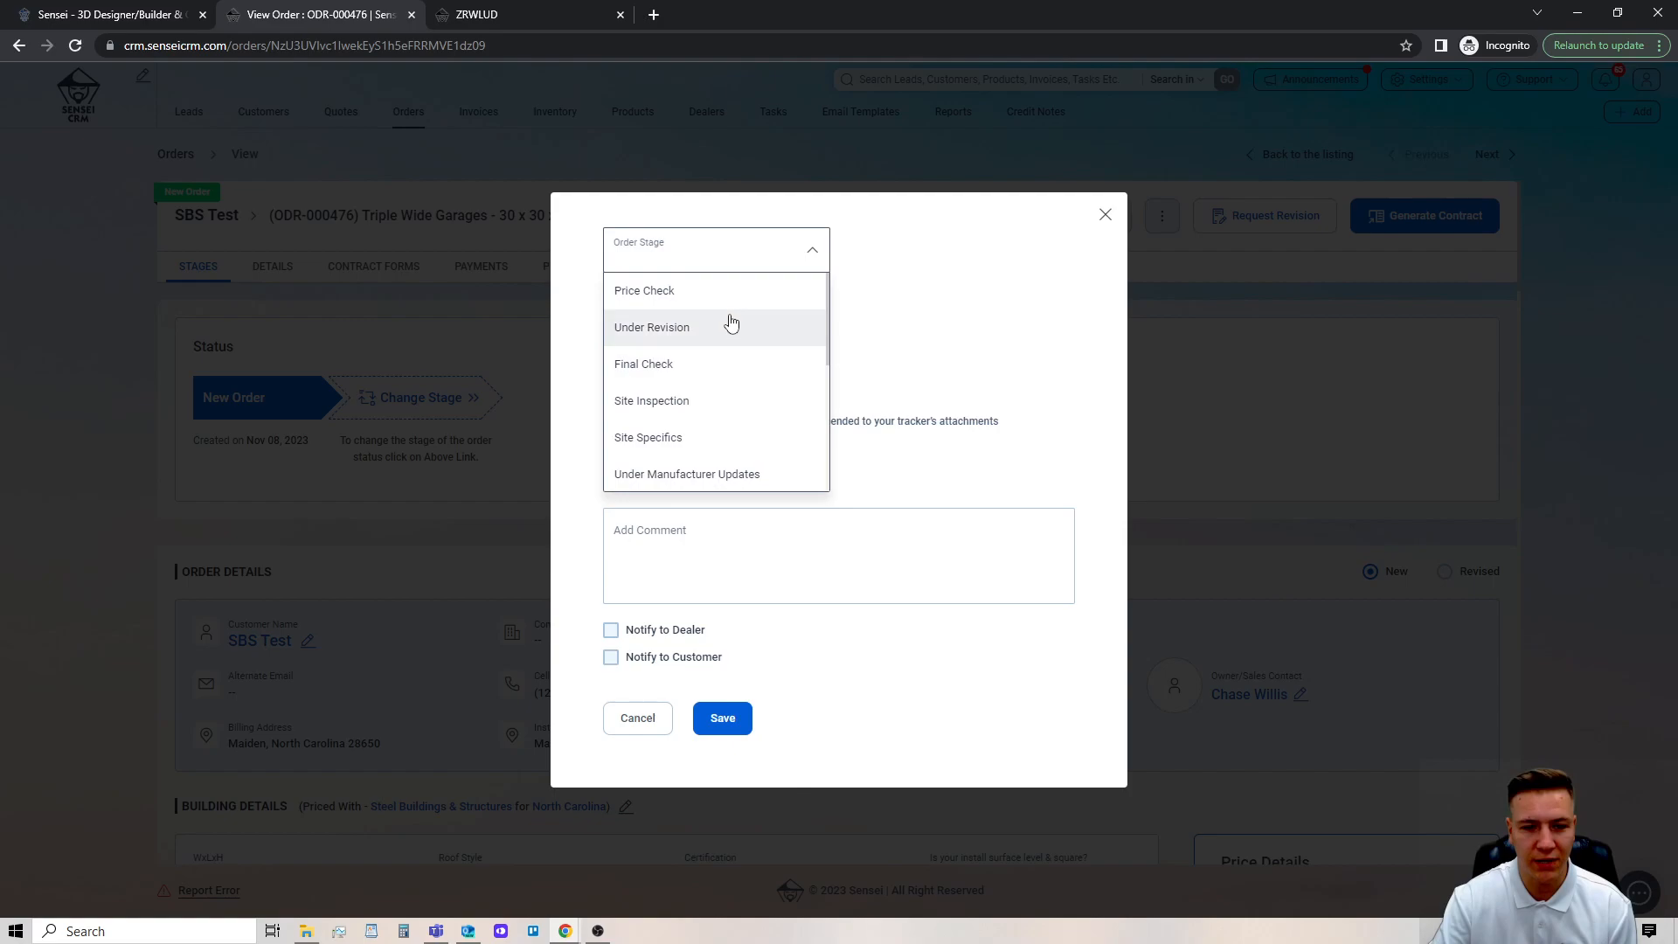
left_click(718, 406)
left_click(796, 327)
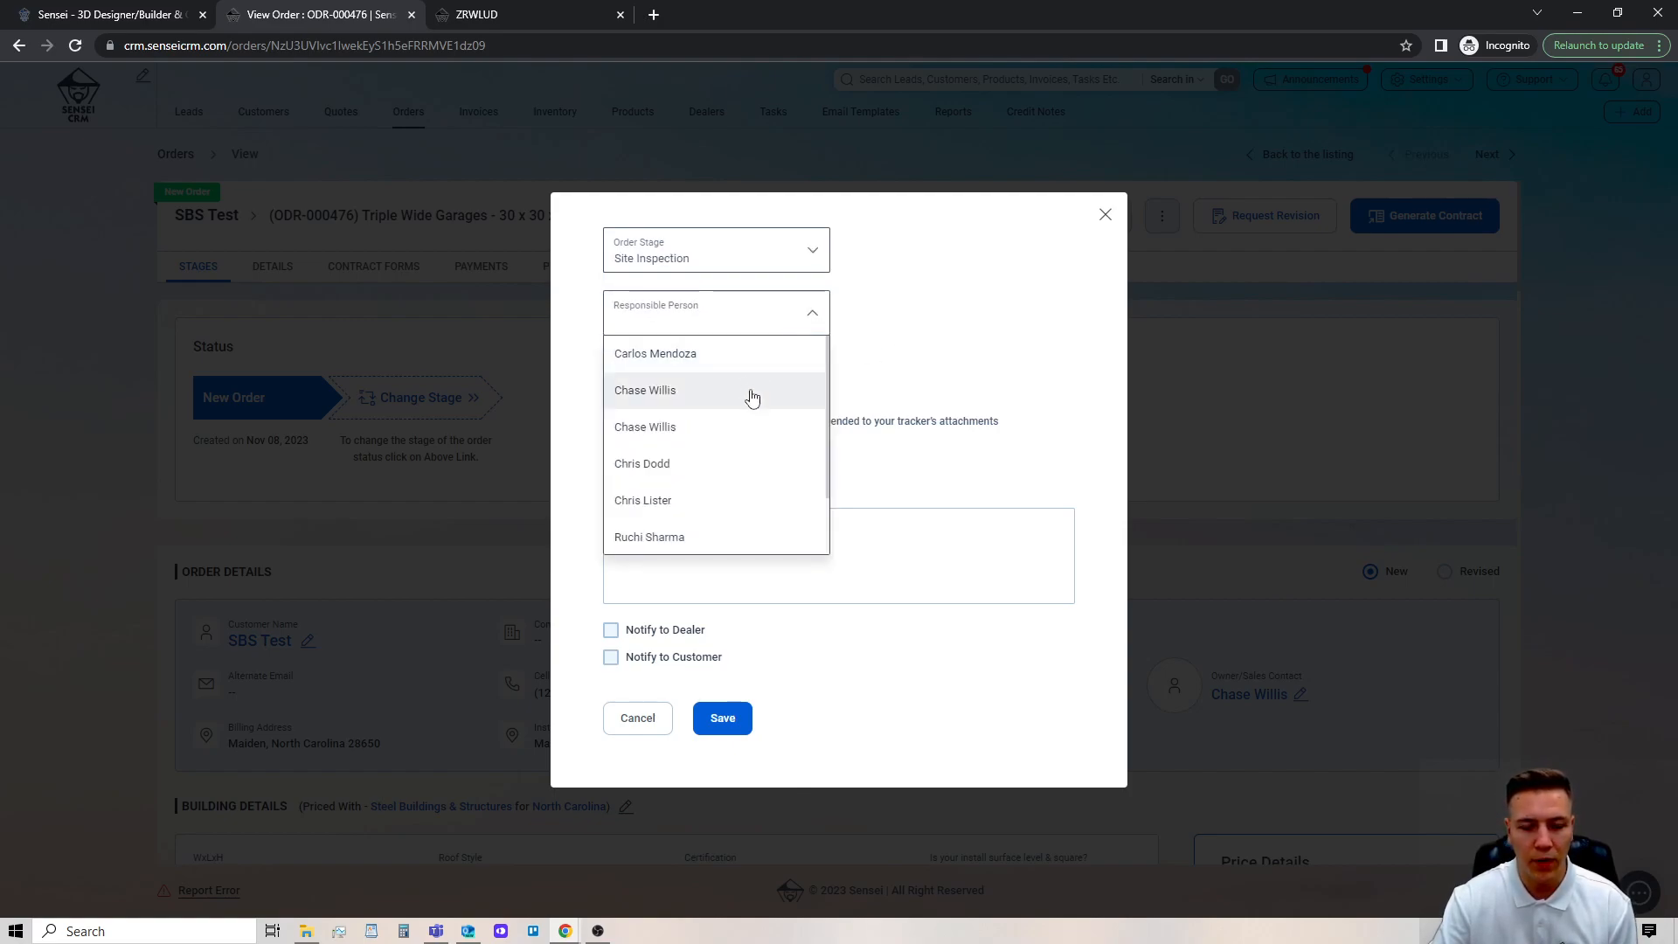
left_click(776, 451)
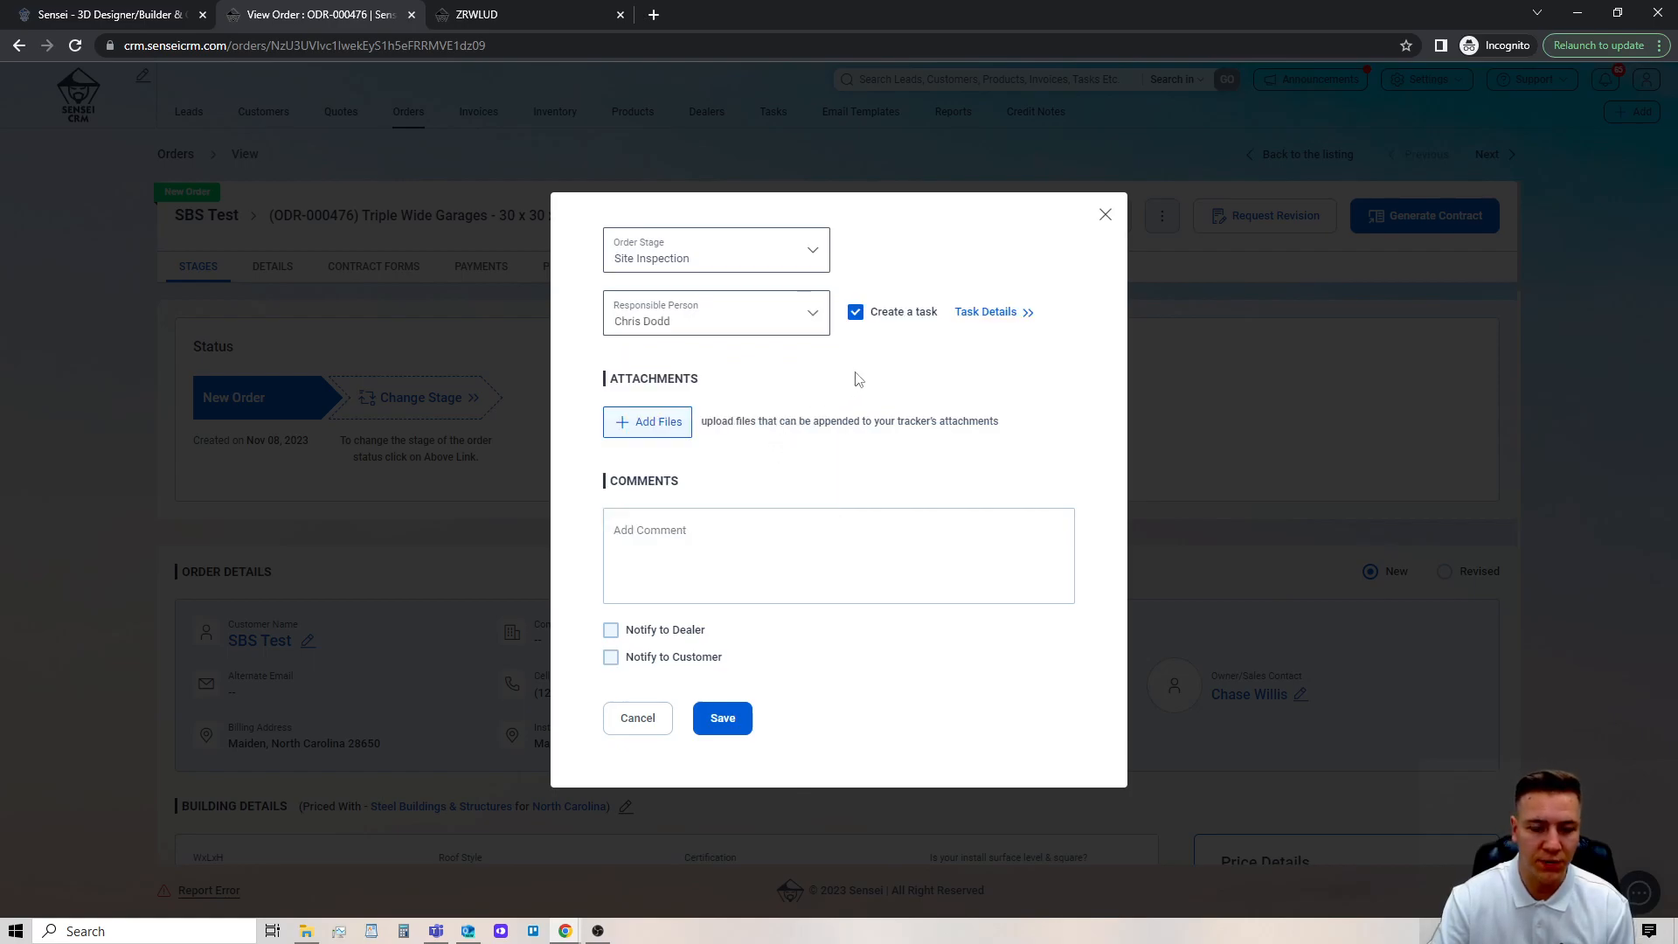
left_click(963, 318)
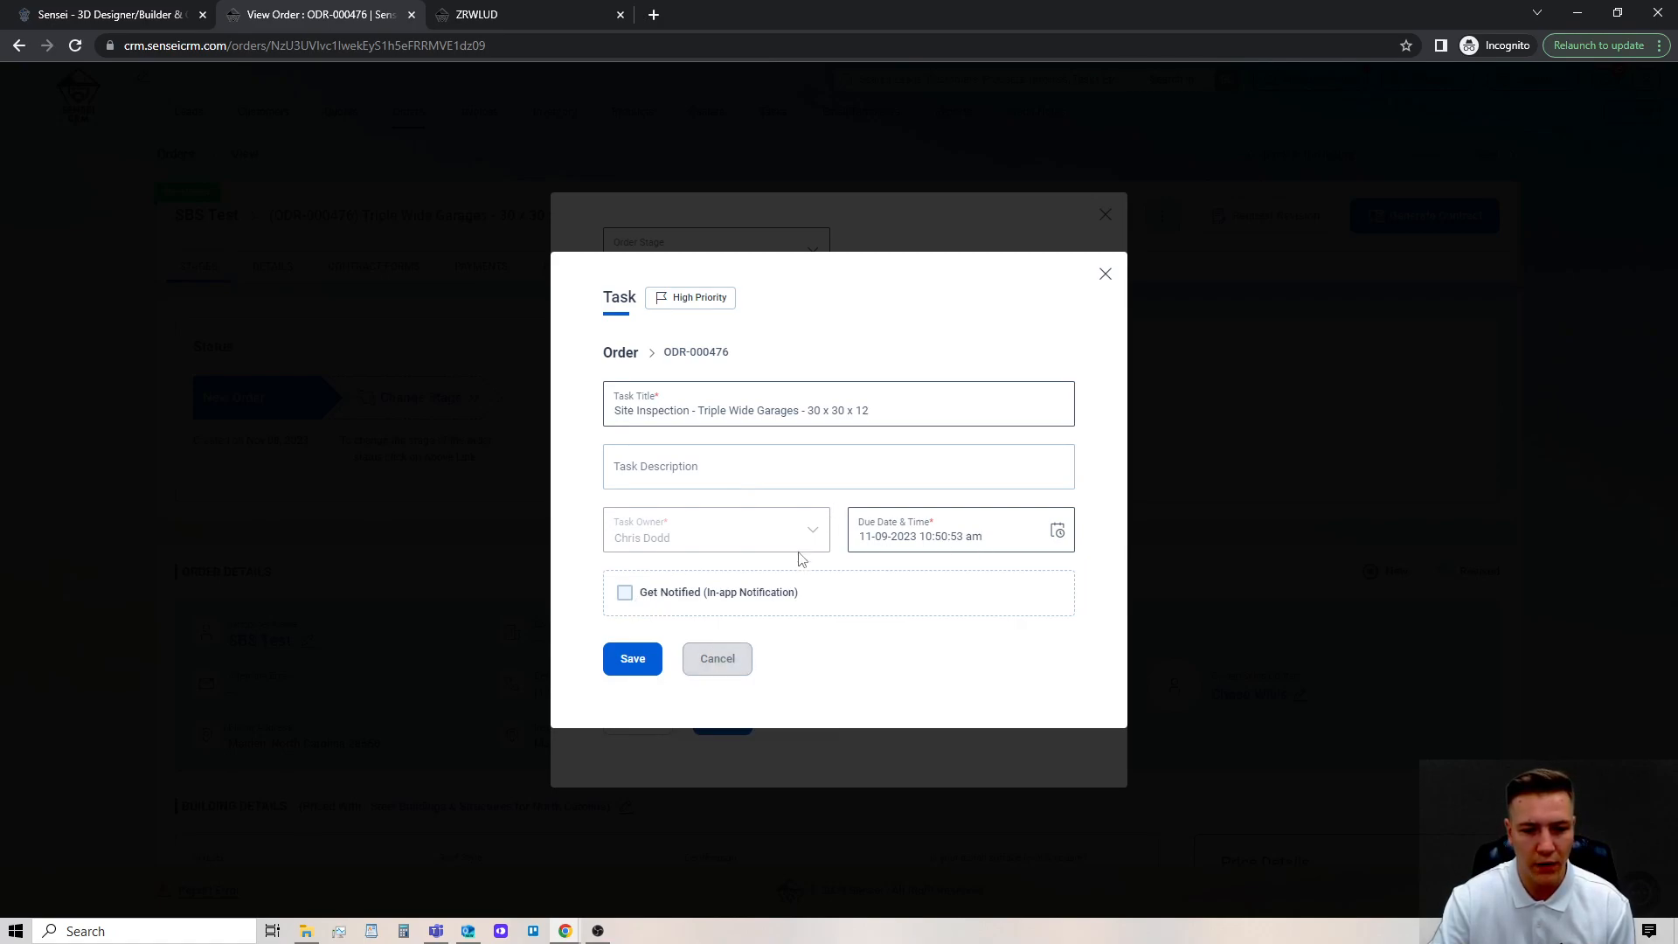
left_click(895, 546)
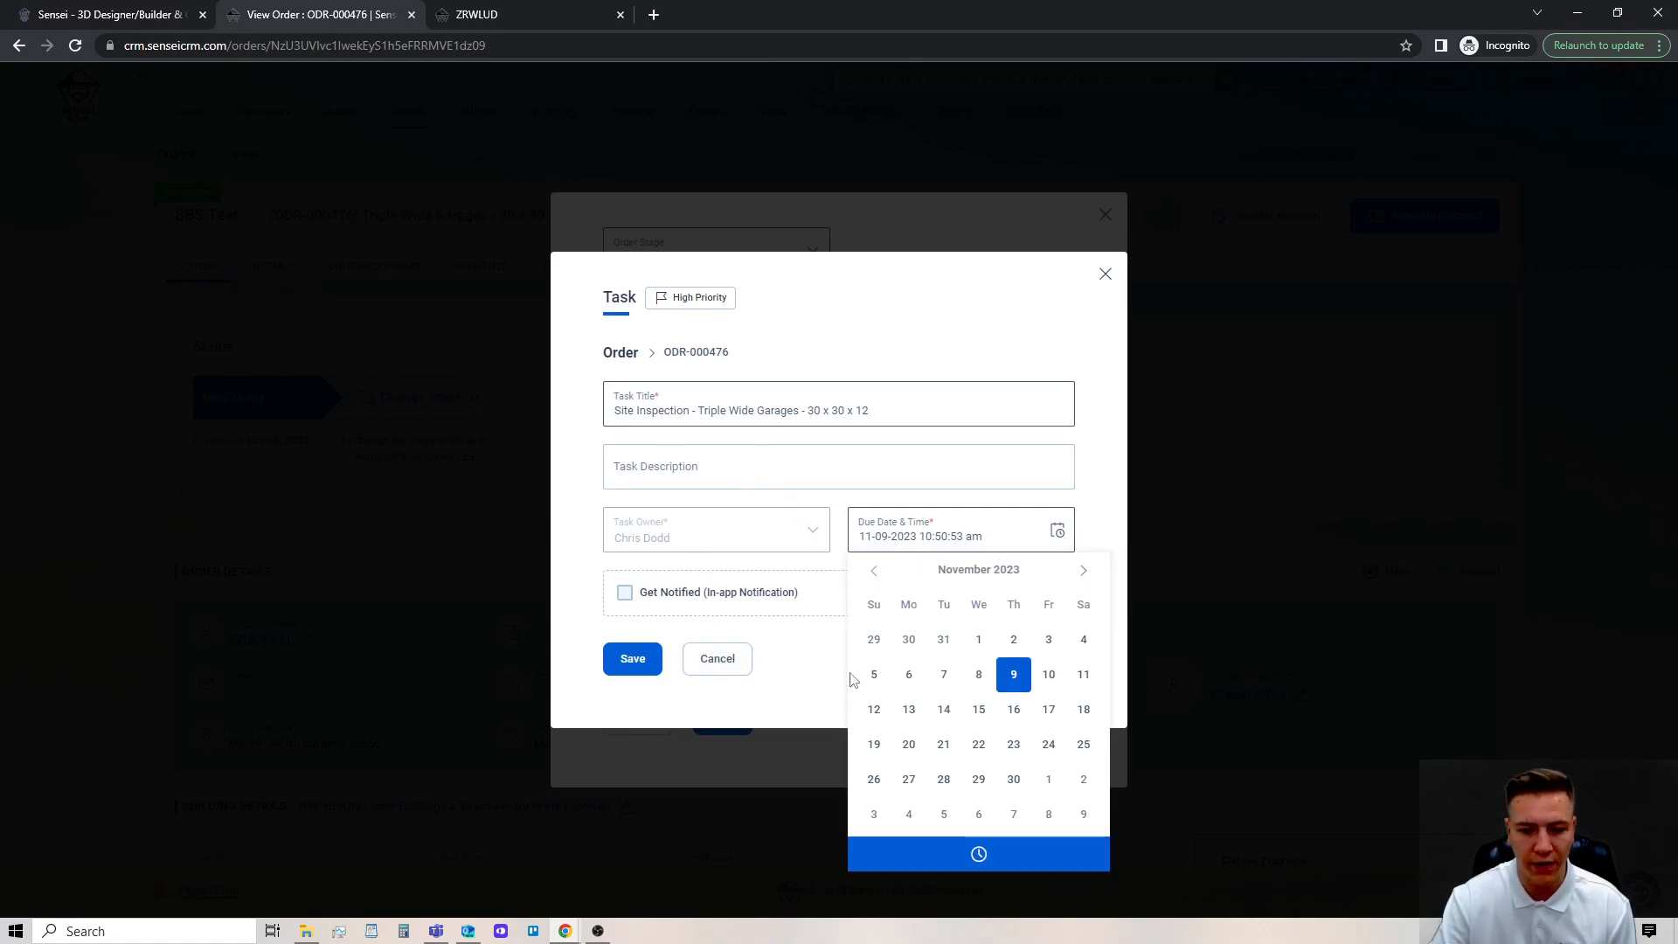
left_click(1003, 863)
left_click(787, 658)
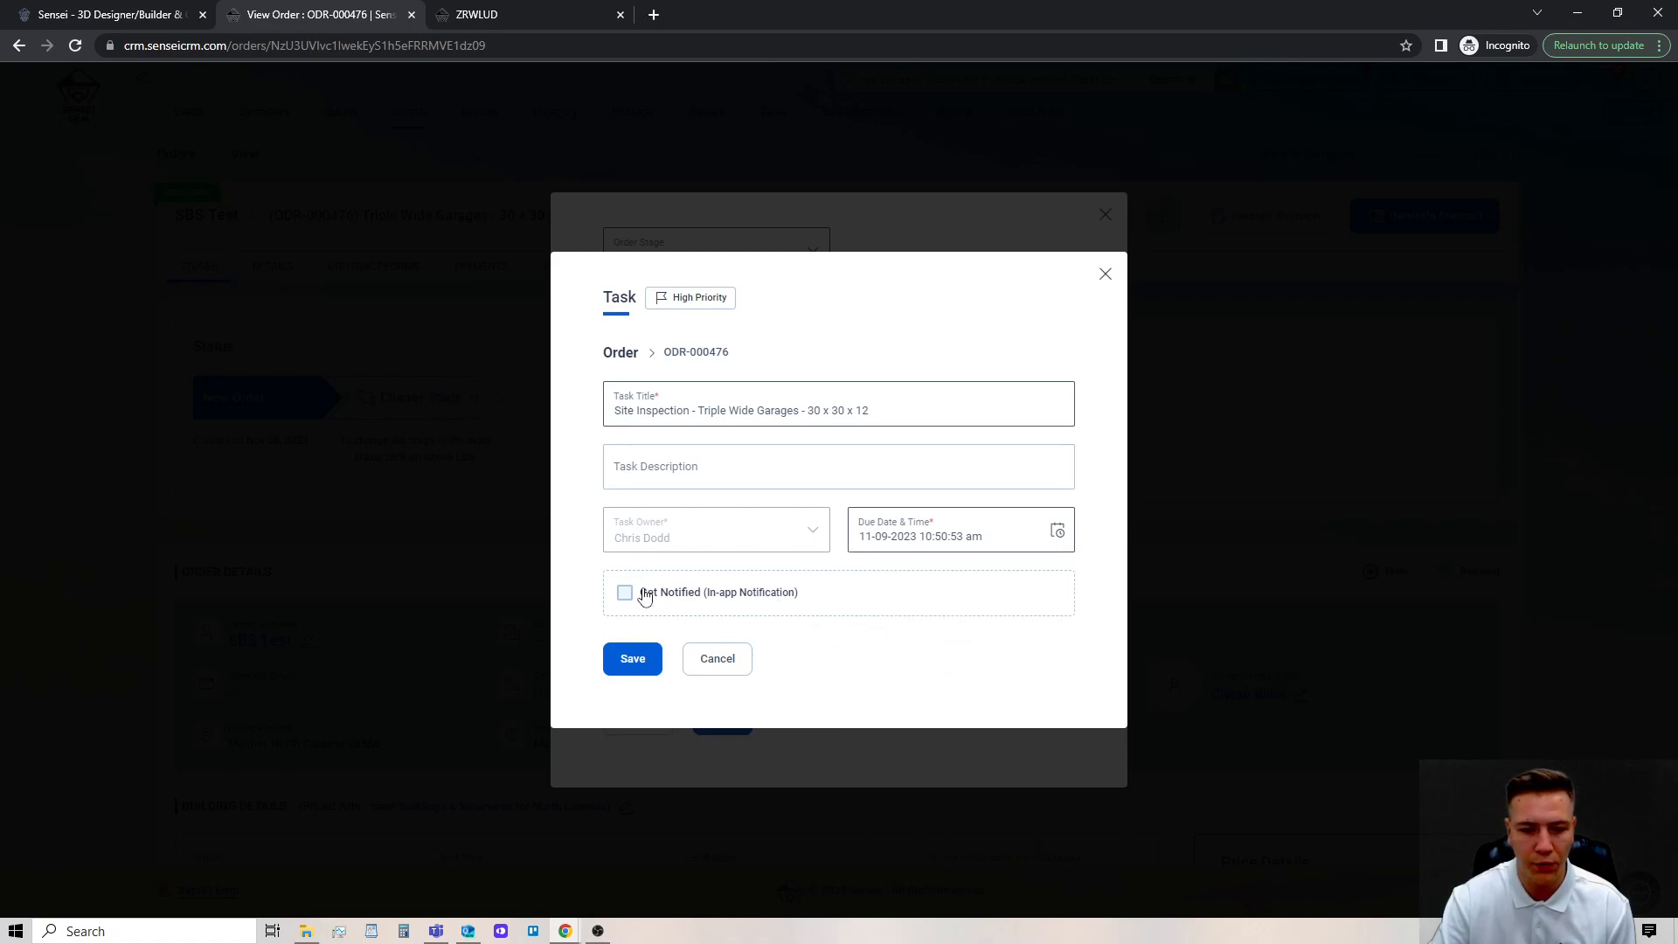
left_click(628, 591)
left_click(731, 622)
left_click(1005, 588)
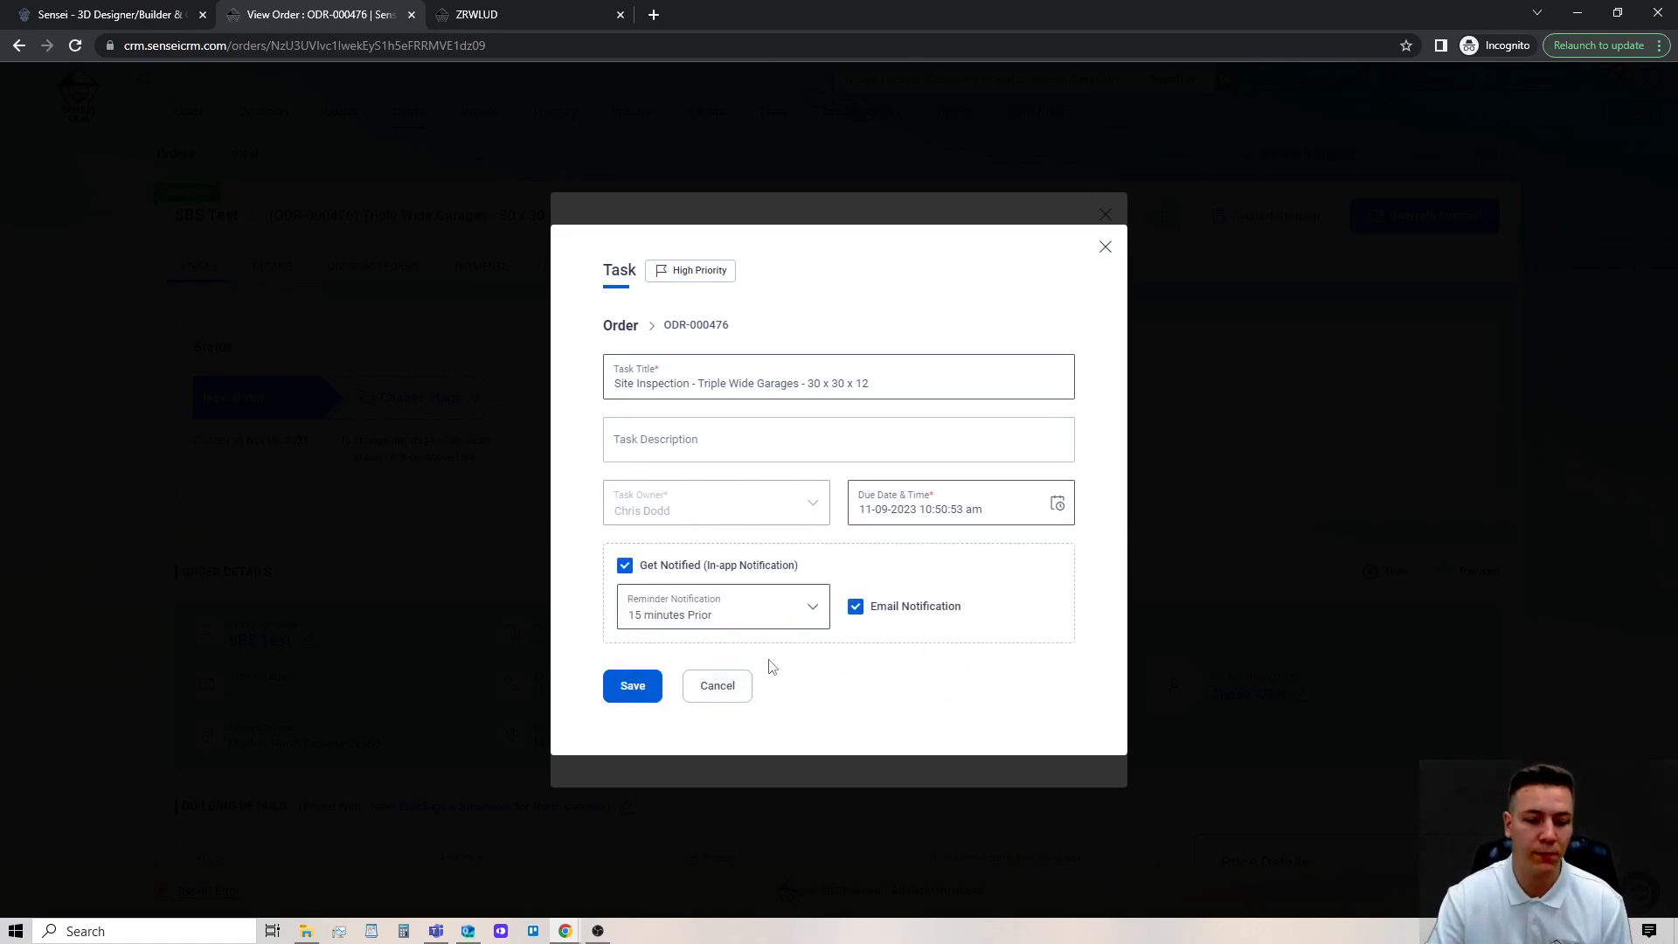
left_click(741, 695)
Turn off task creation for the stage change and enable the notification to the dealer.
left_click(857, 313)
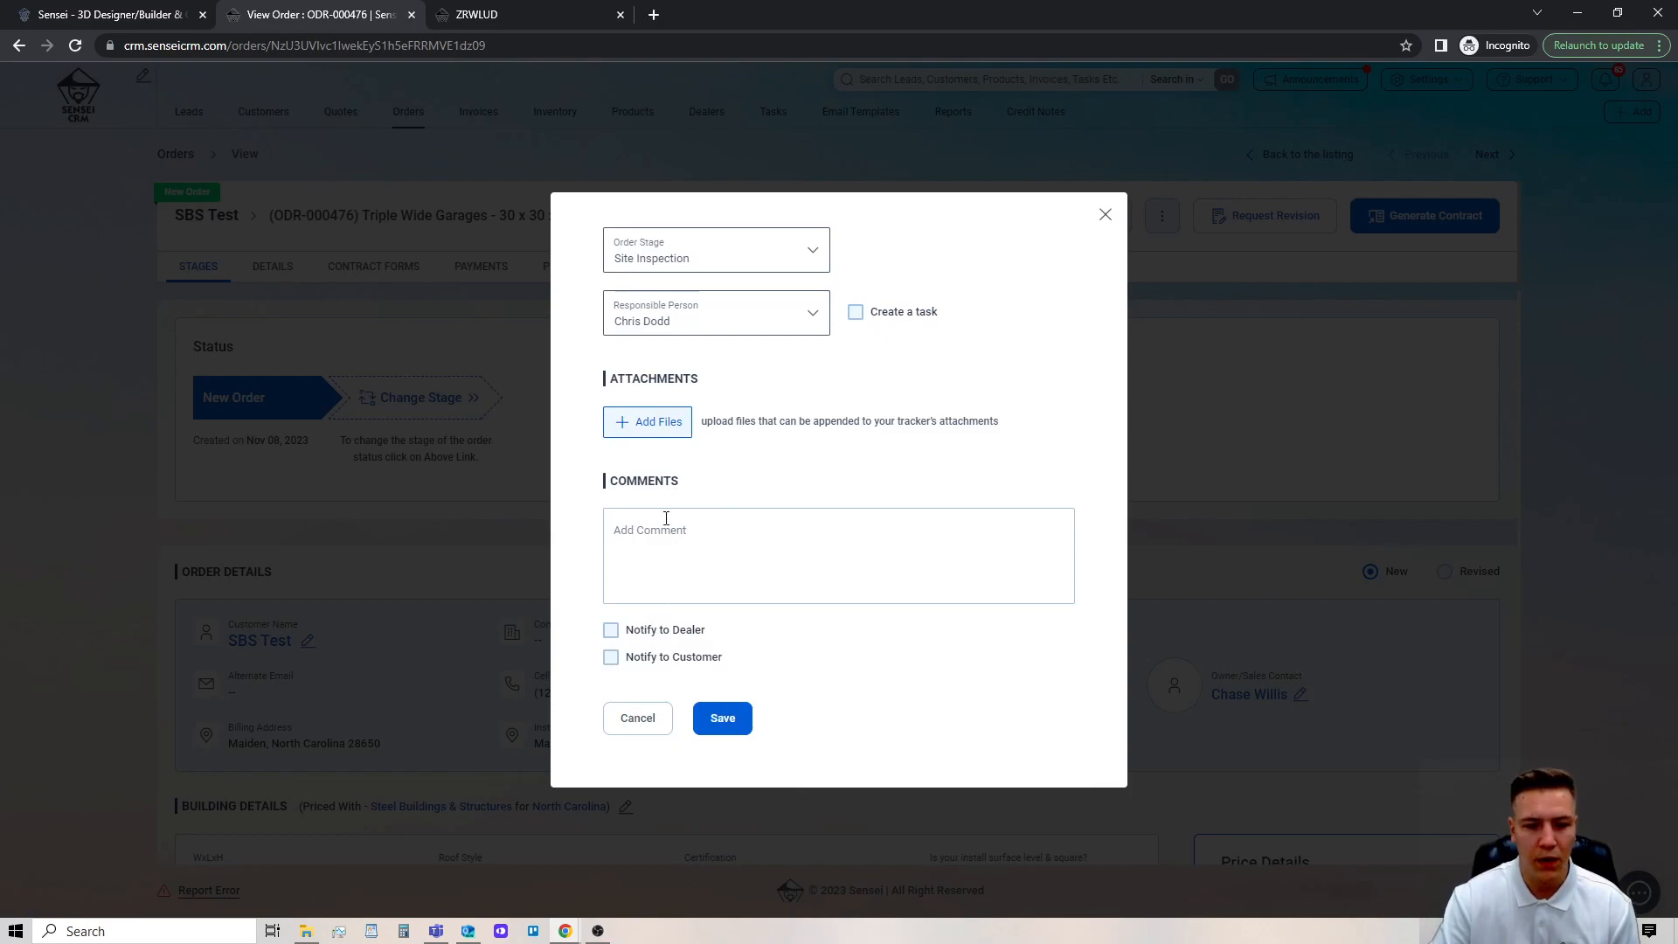
left_click(642, 543)
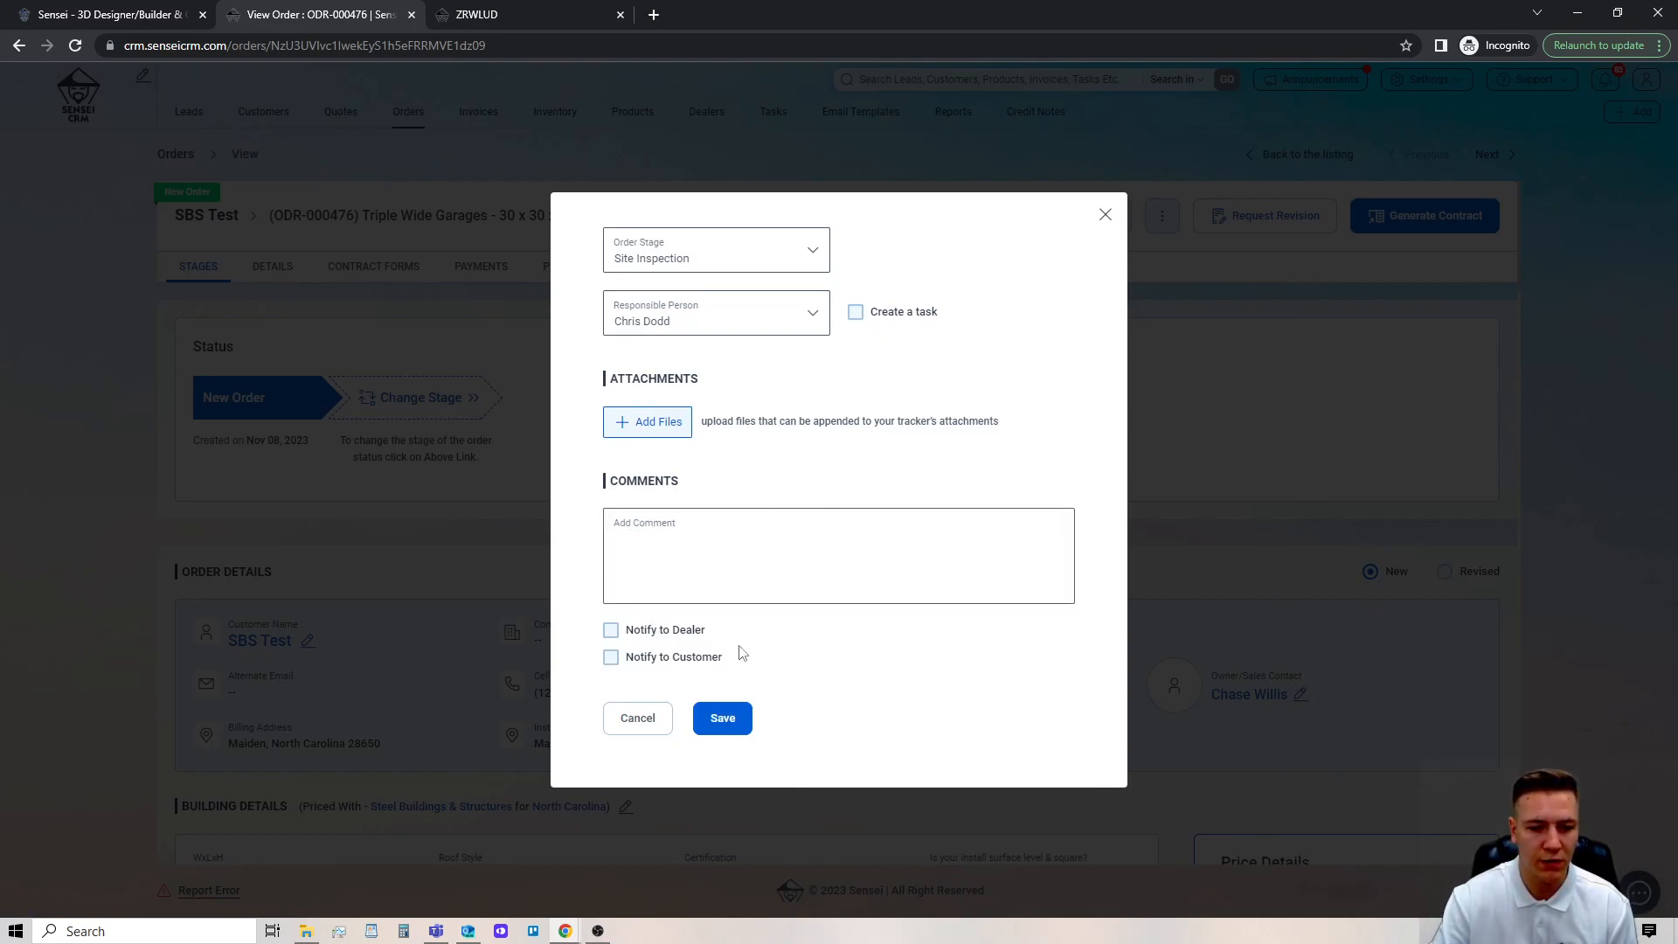
left_click(688, 631)
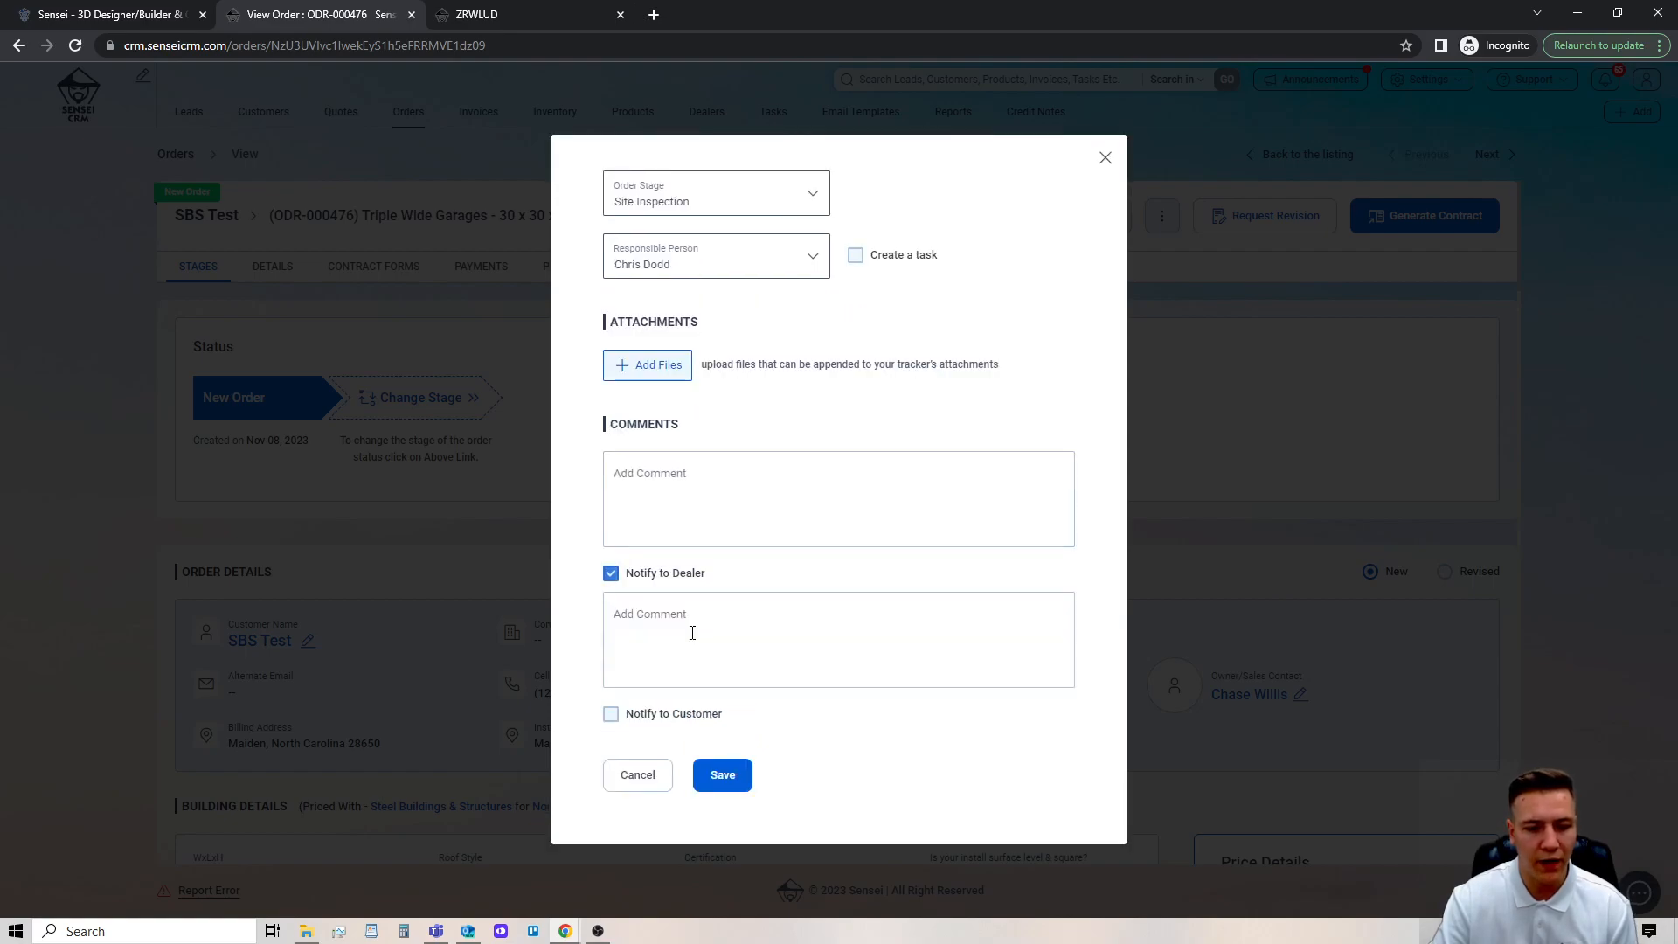
Enter the stage comment "Sending out representative for Site Inspection on November 11th".
left_click(702, 486)
type("Sending out representative for ")
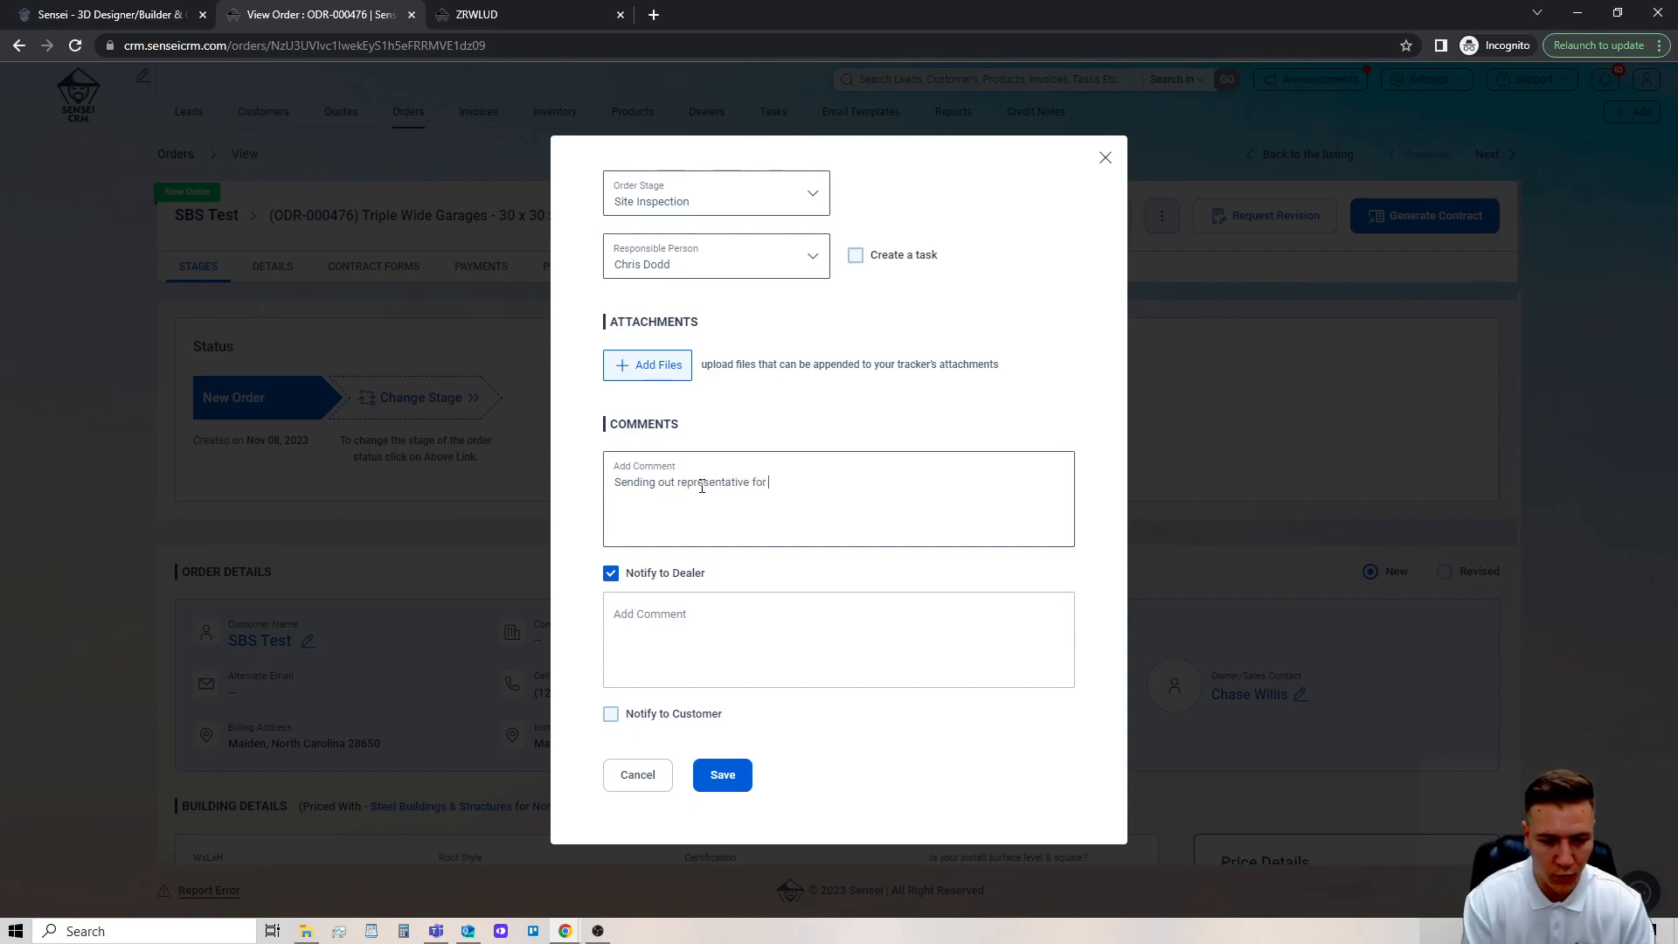
type("Site Inspec")
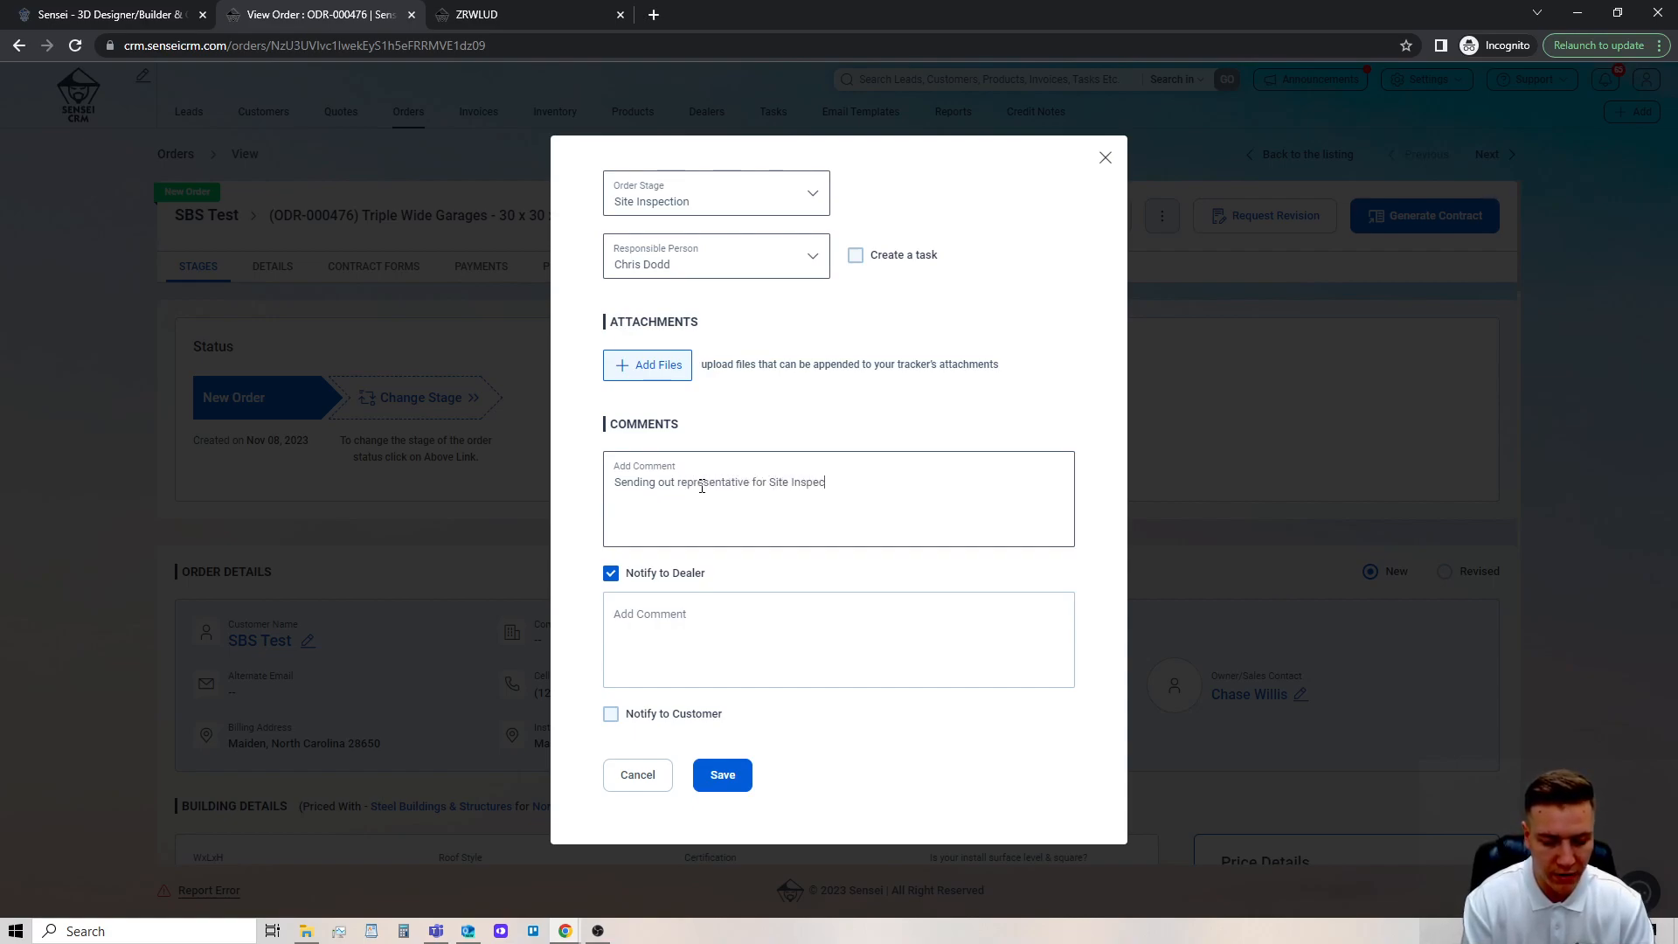
type("tion on ")
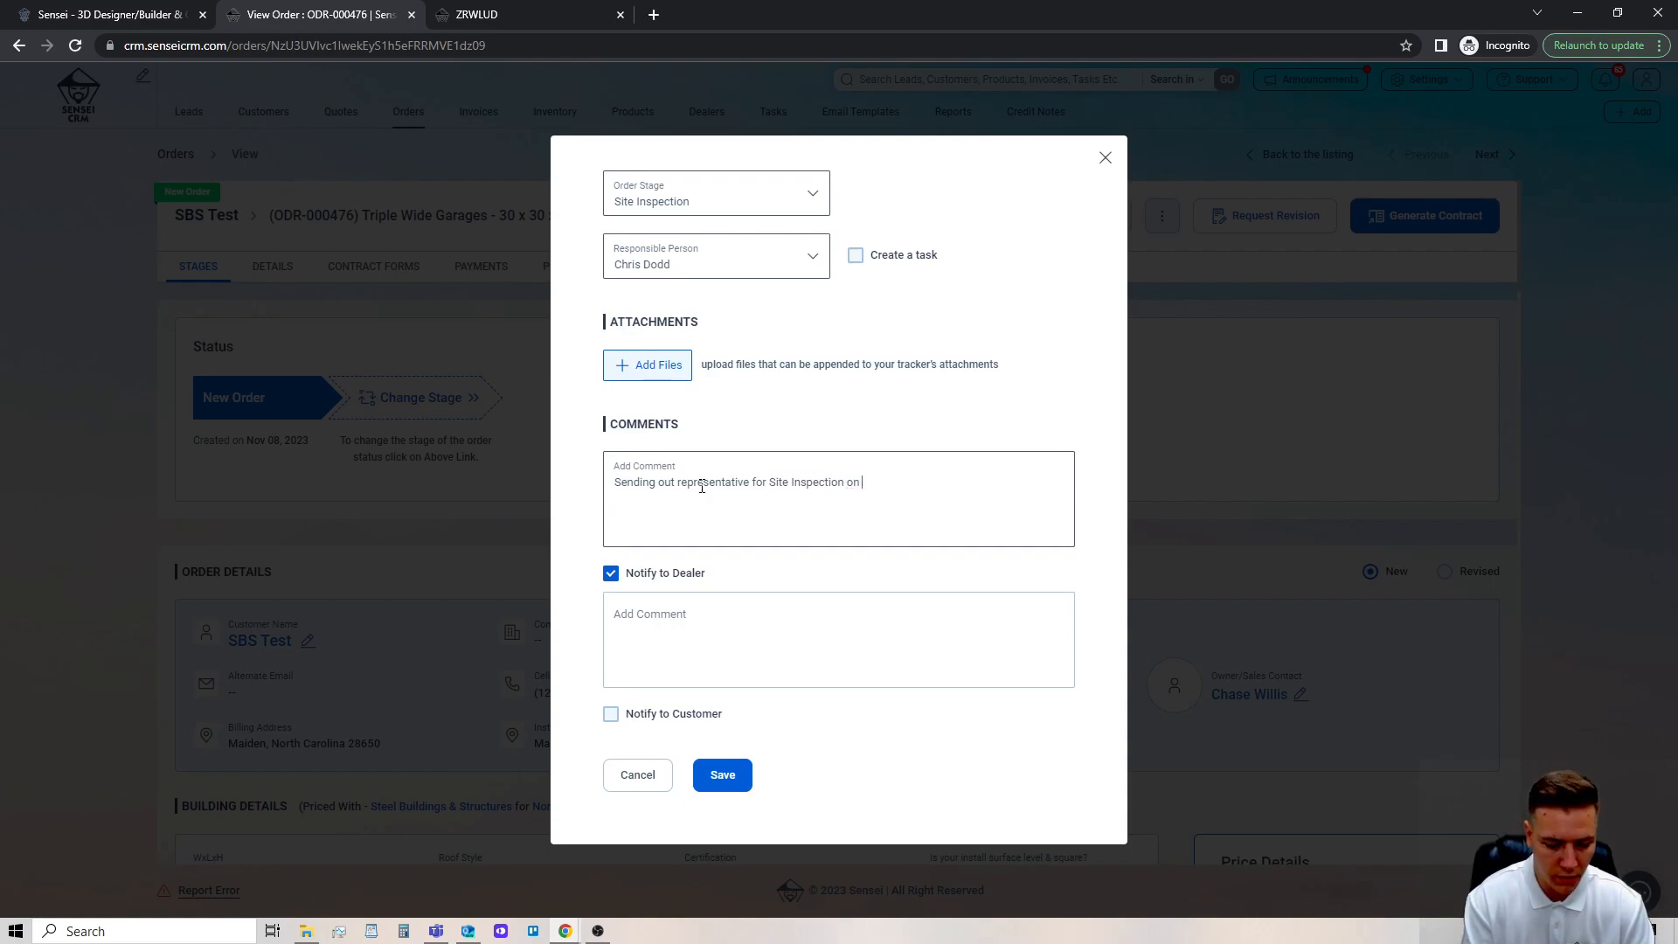
type("November 11")
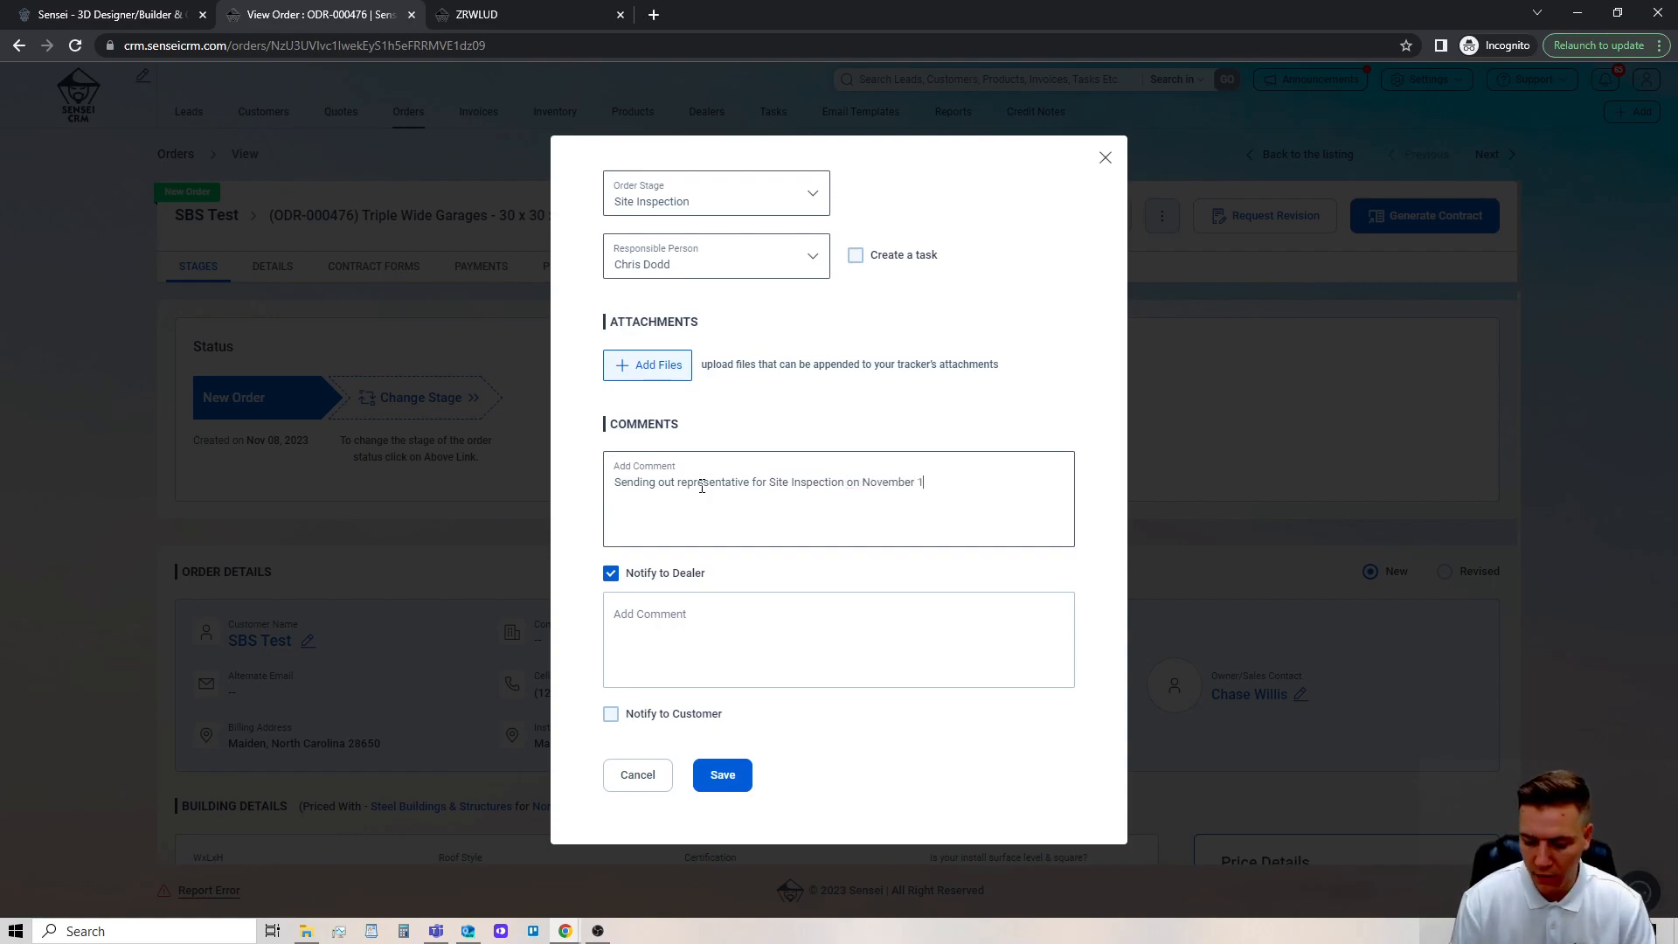
type("th")
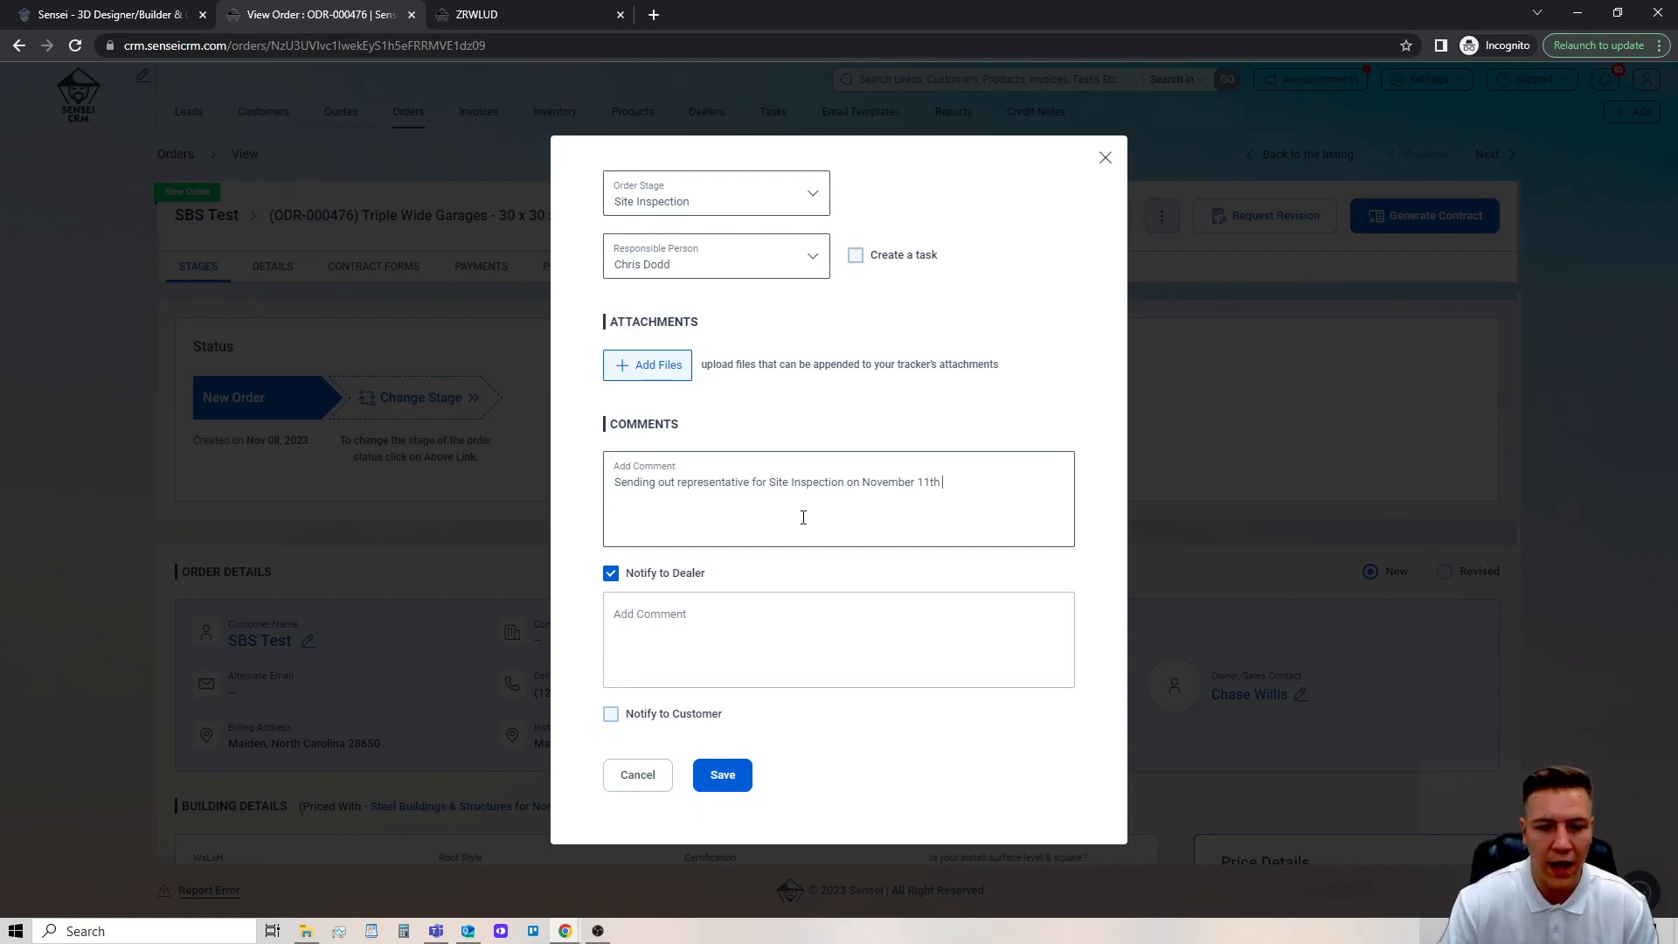
Copy the stage comment into the dealer notification's comment.
left_click_drag(971, 478, 610, 482)
key("ctrl+c")
left_click(669, 617)
key("ctrl+v")
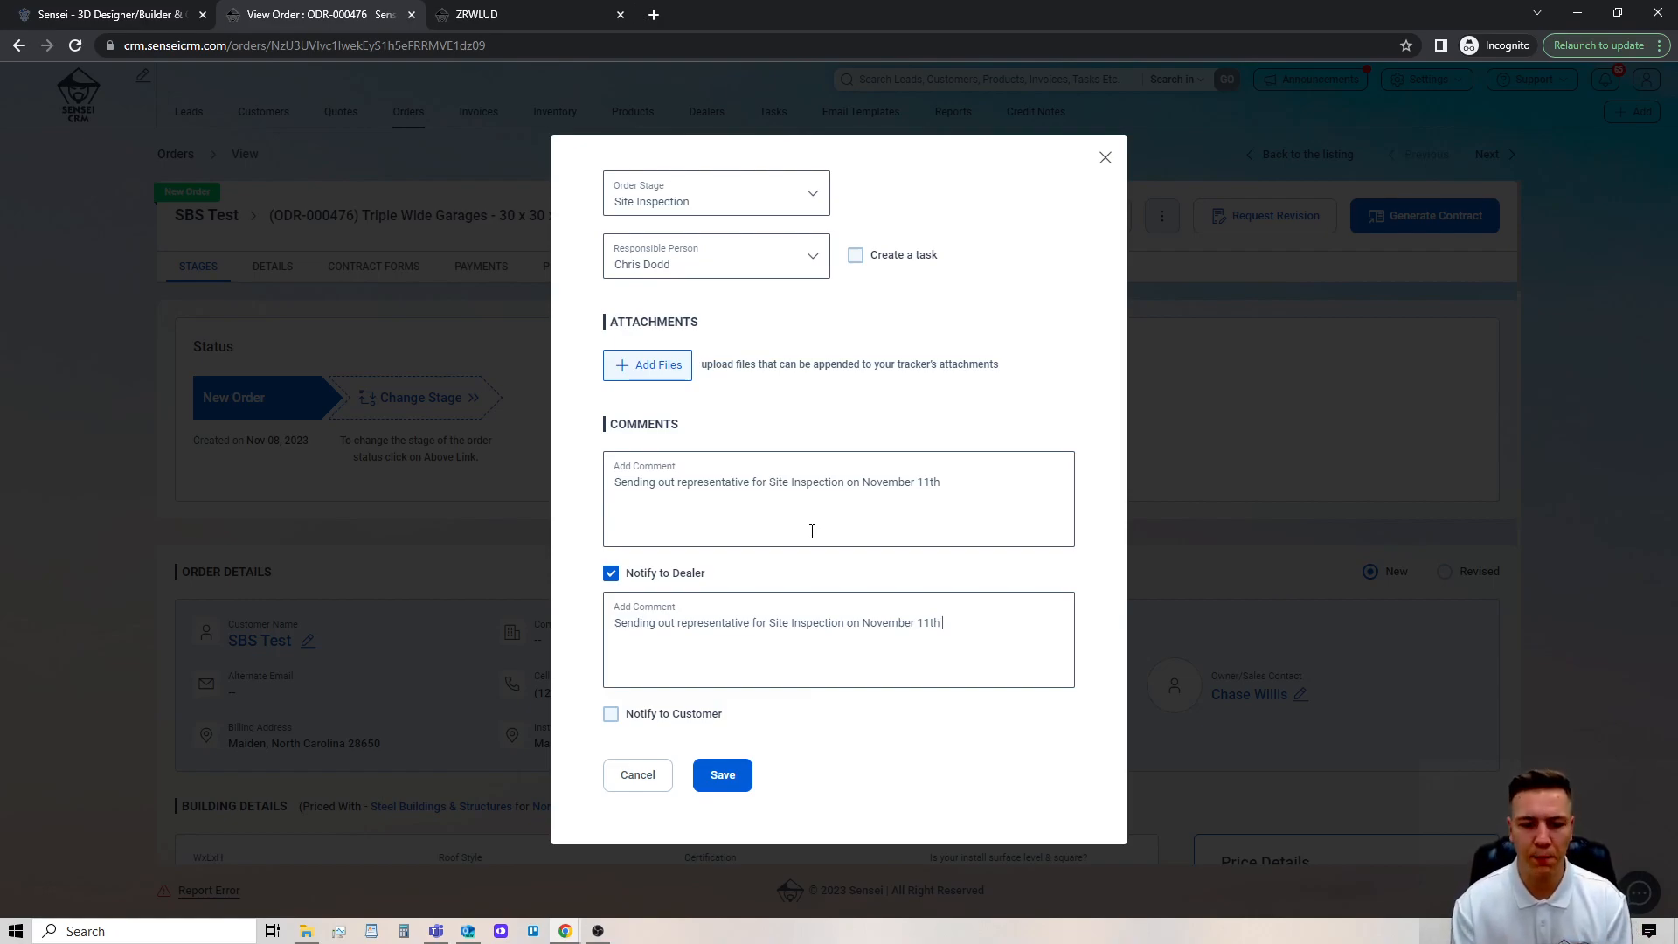
left_click(644, 717)
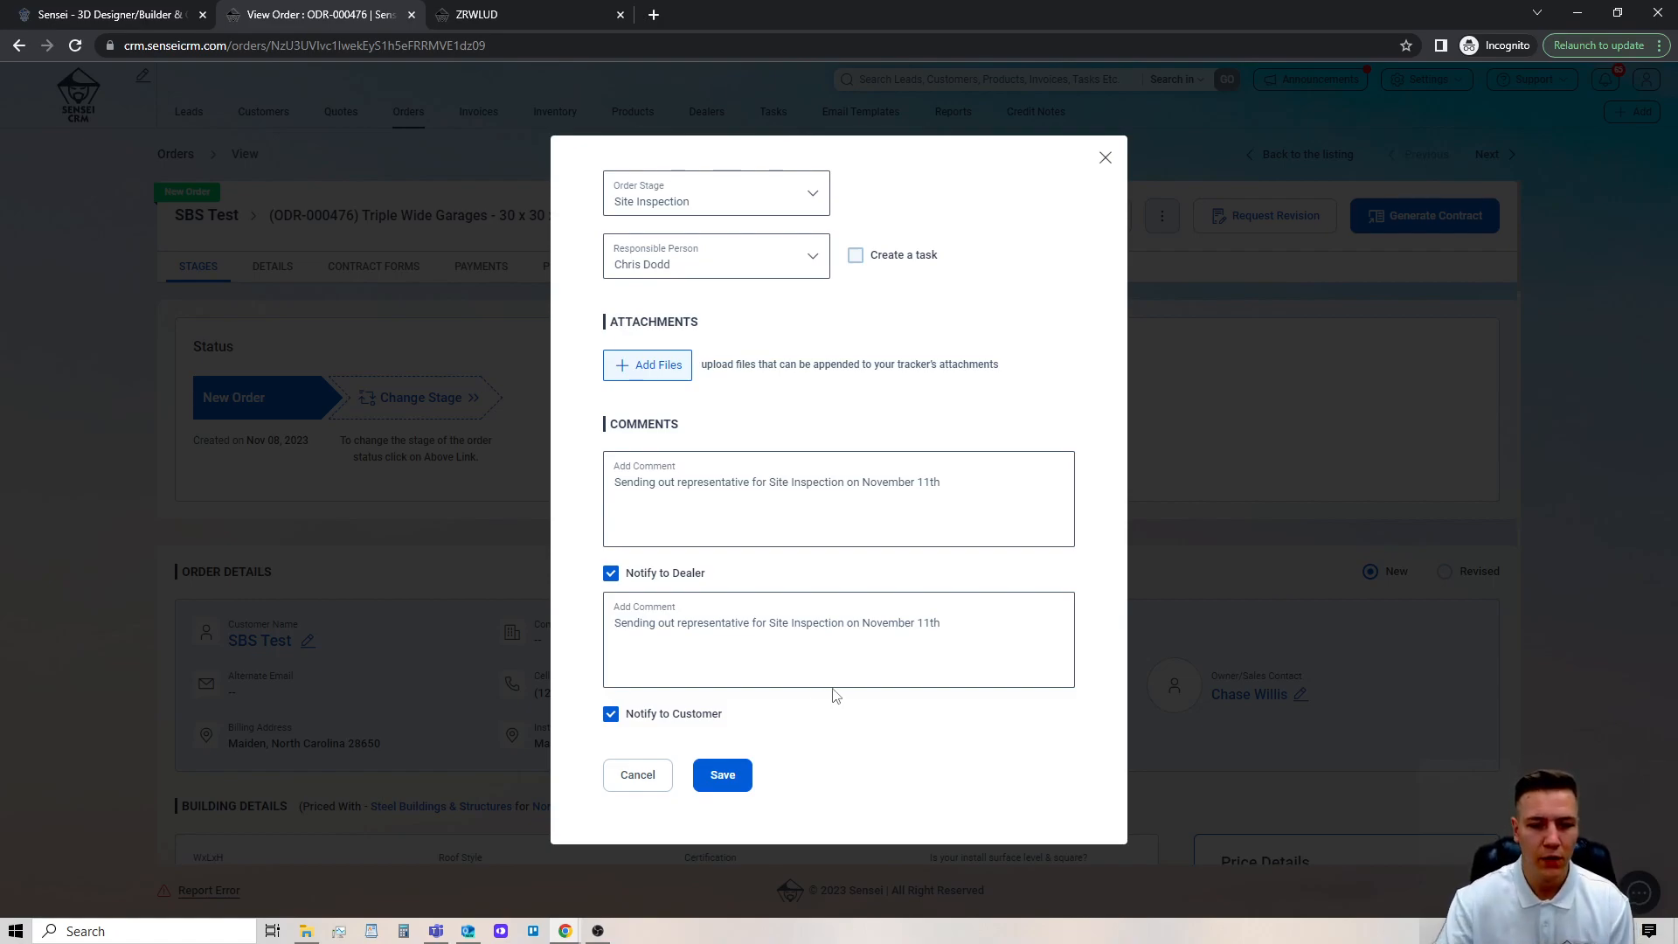
left_click(607, 716)
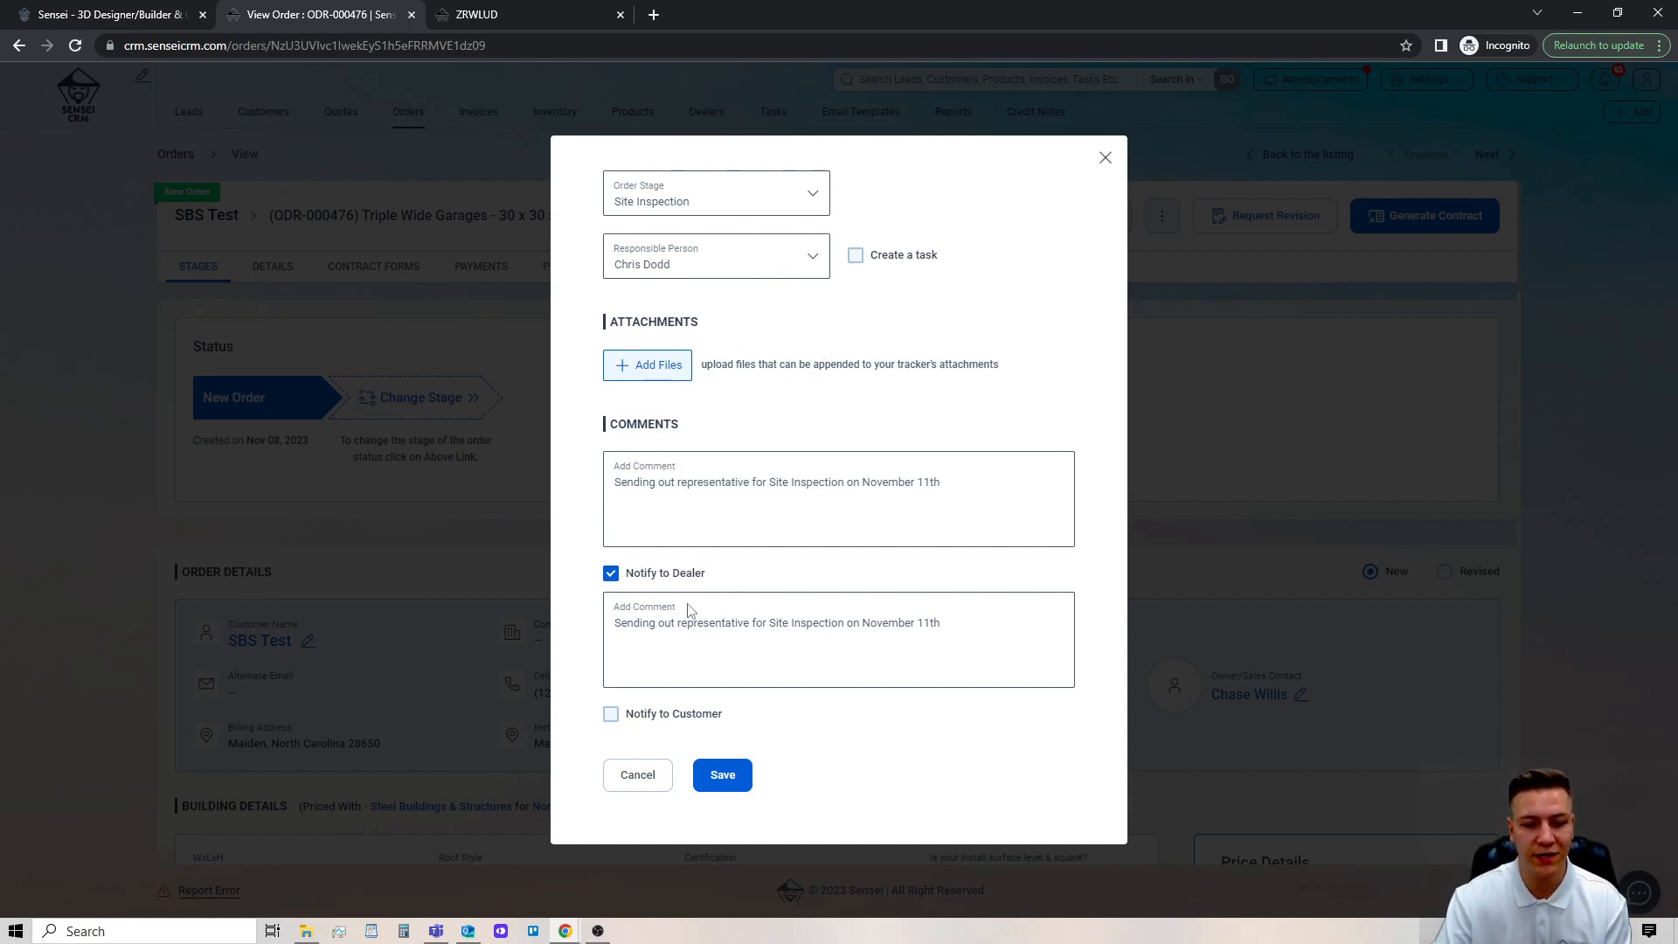
triple_click(627, 629)
left_click(988, 637)
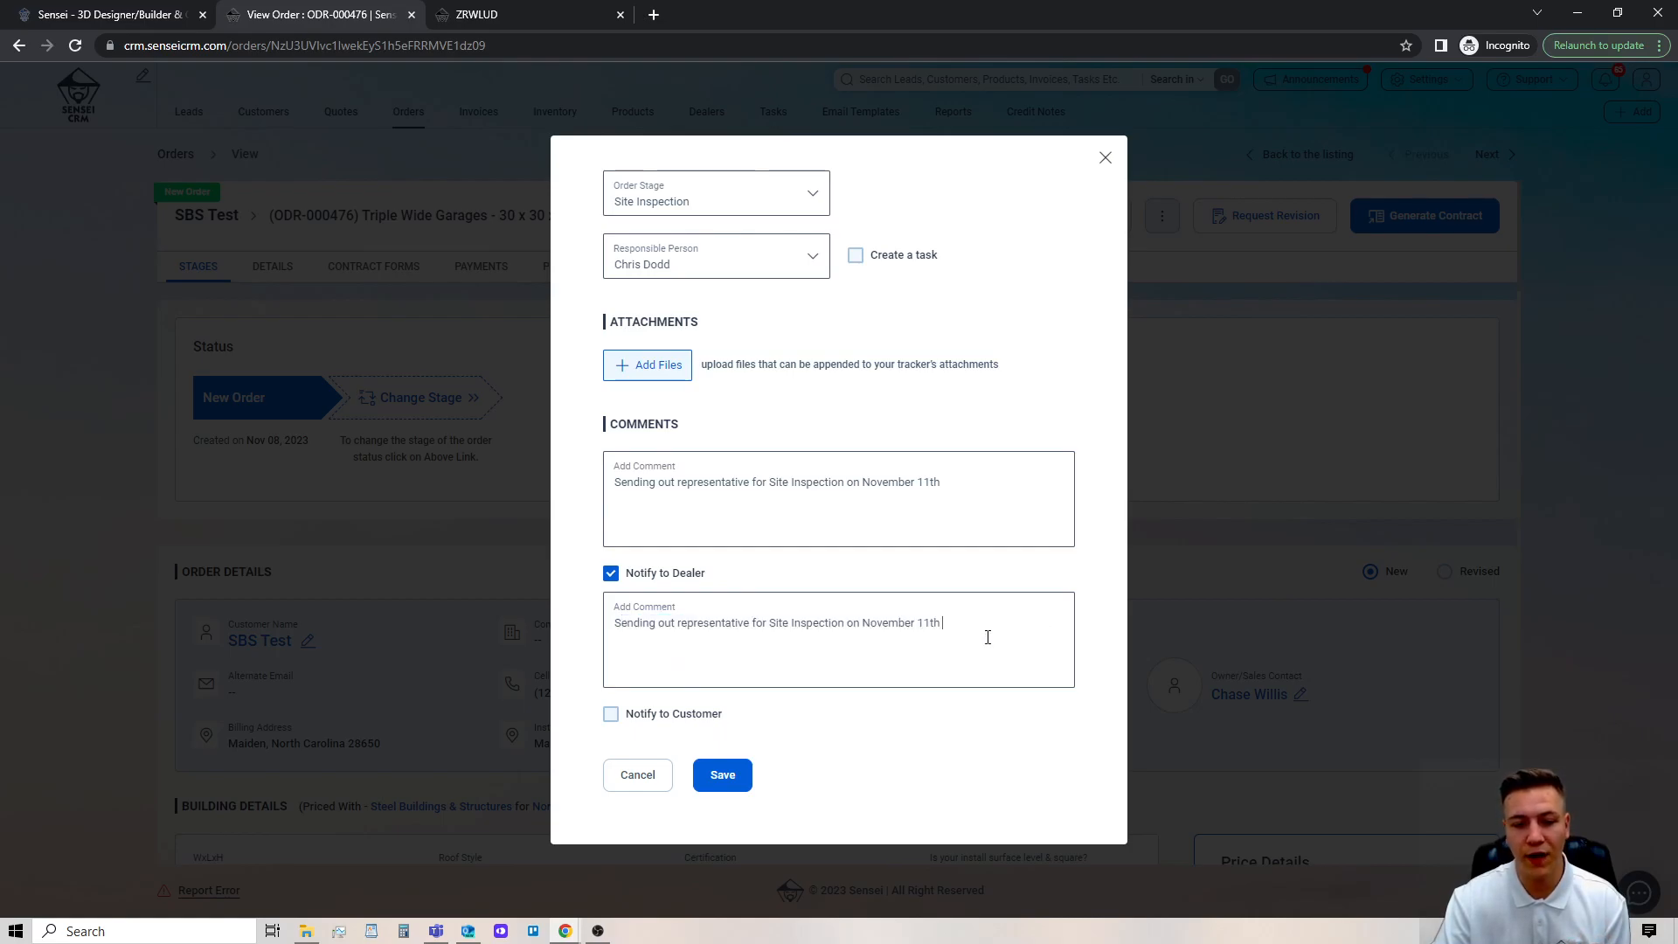
Save the stage change and view the full dealer note under the Site Inspection stage.
left_click(729, 762)
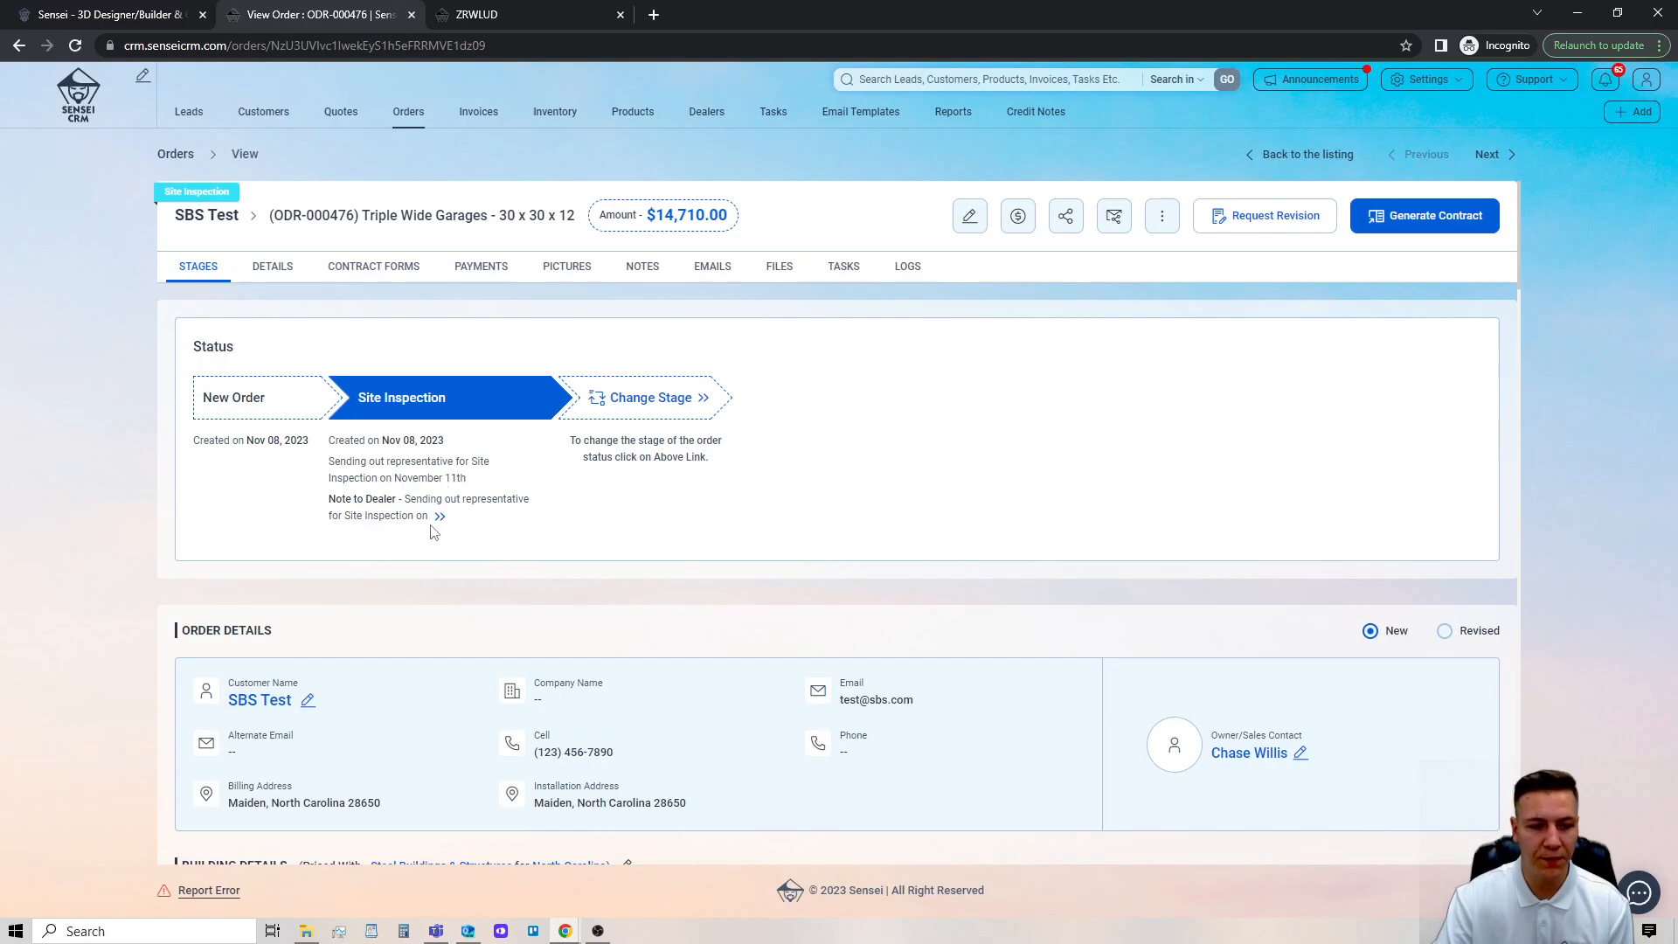
left_click(439, 516)
left_click(1018, 411)
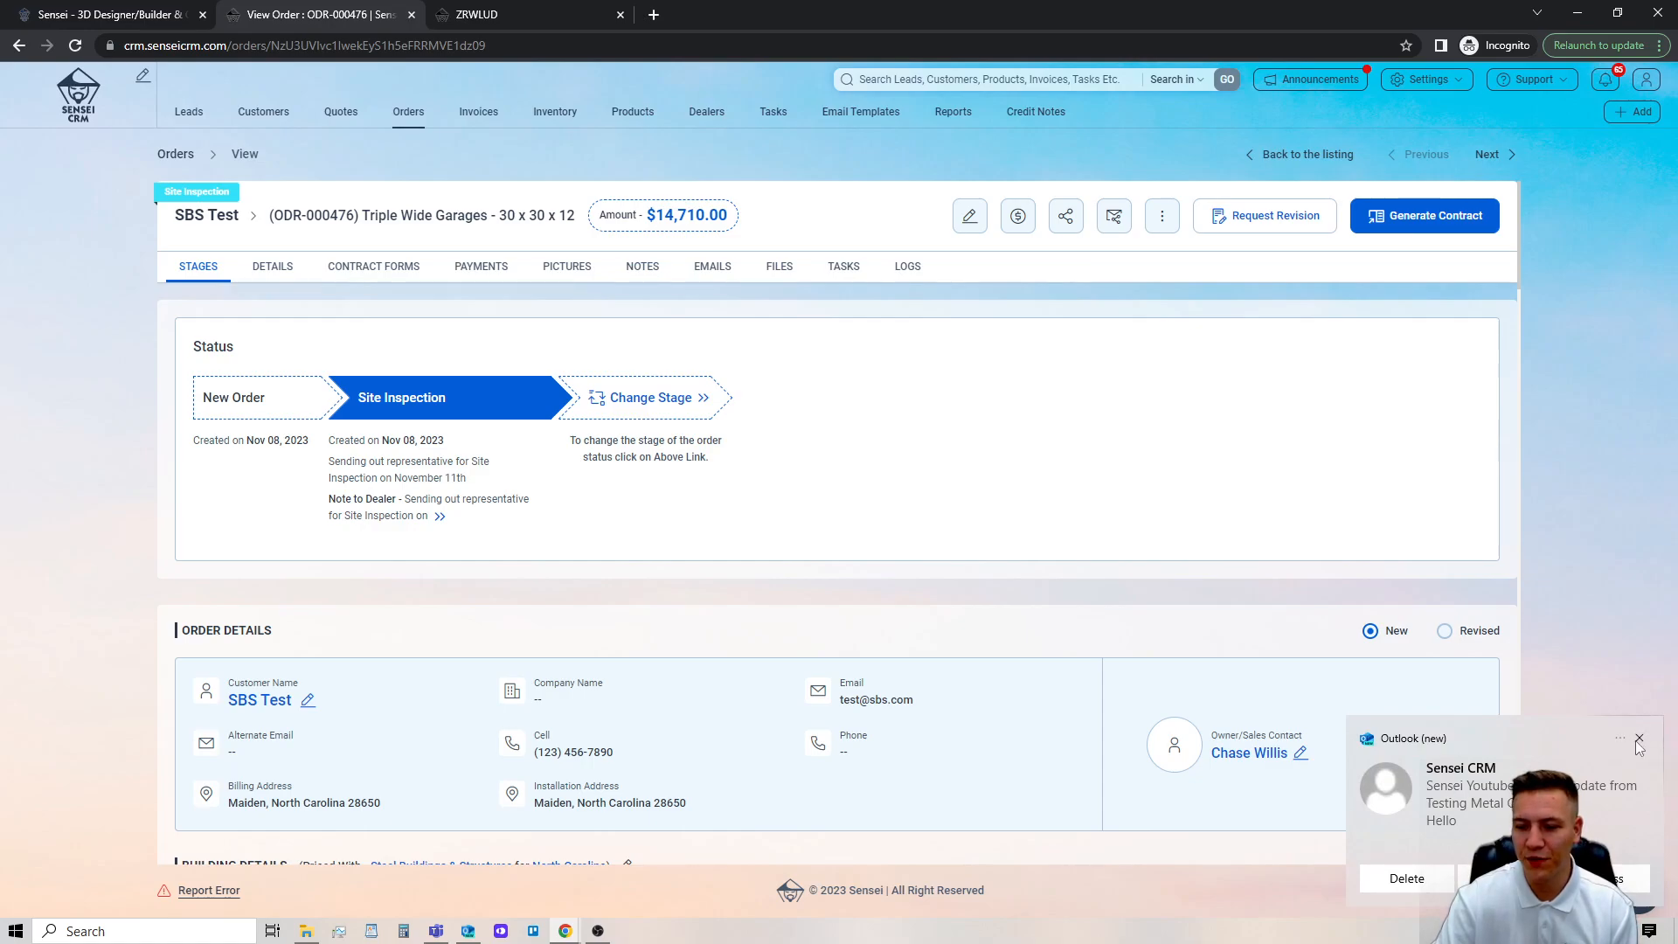
Go to the orders list and enable the Order Stages quick filter.
left_click(415, 111)
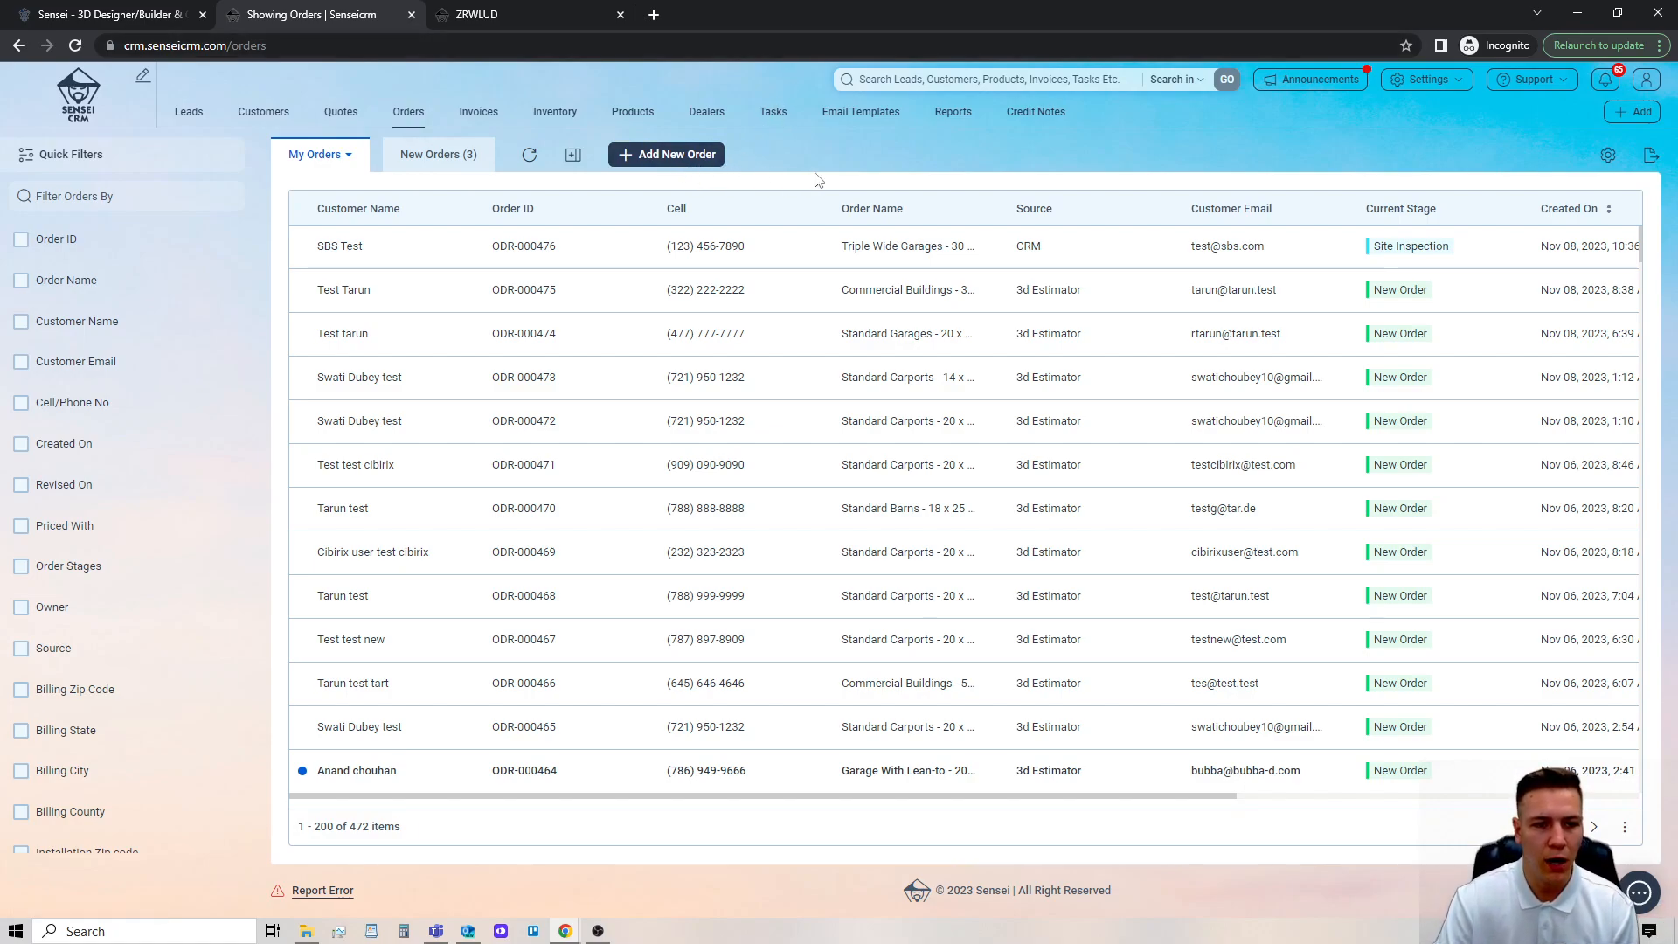
left_click(28, 153)
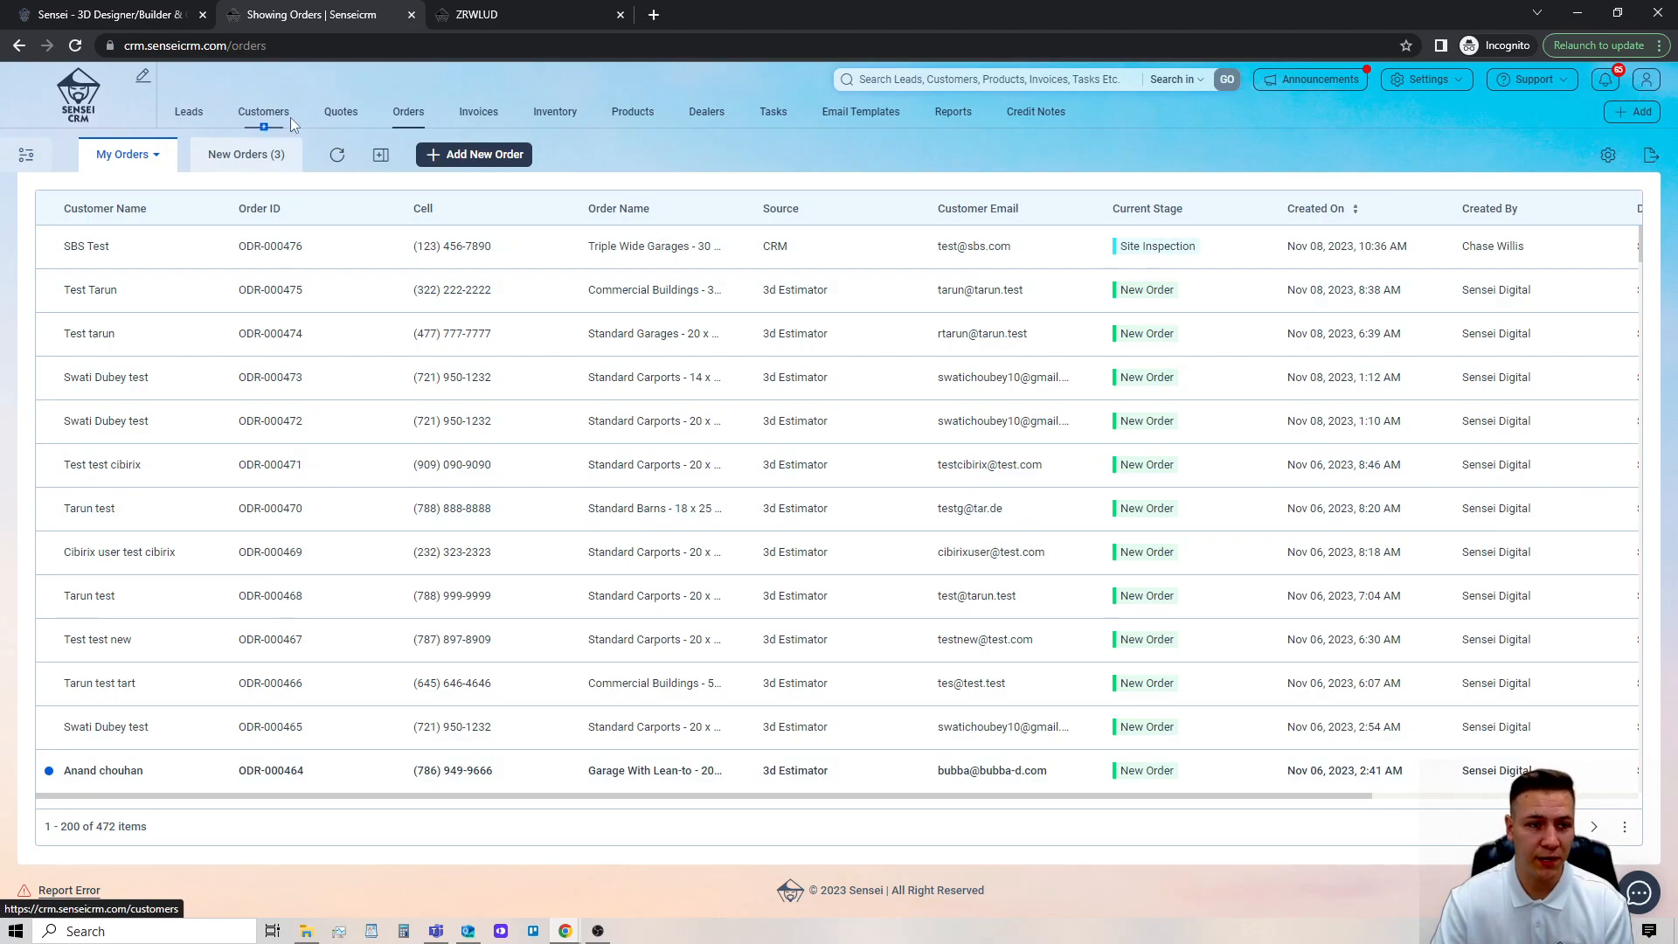
left_click(25, 160)
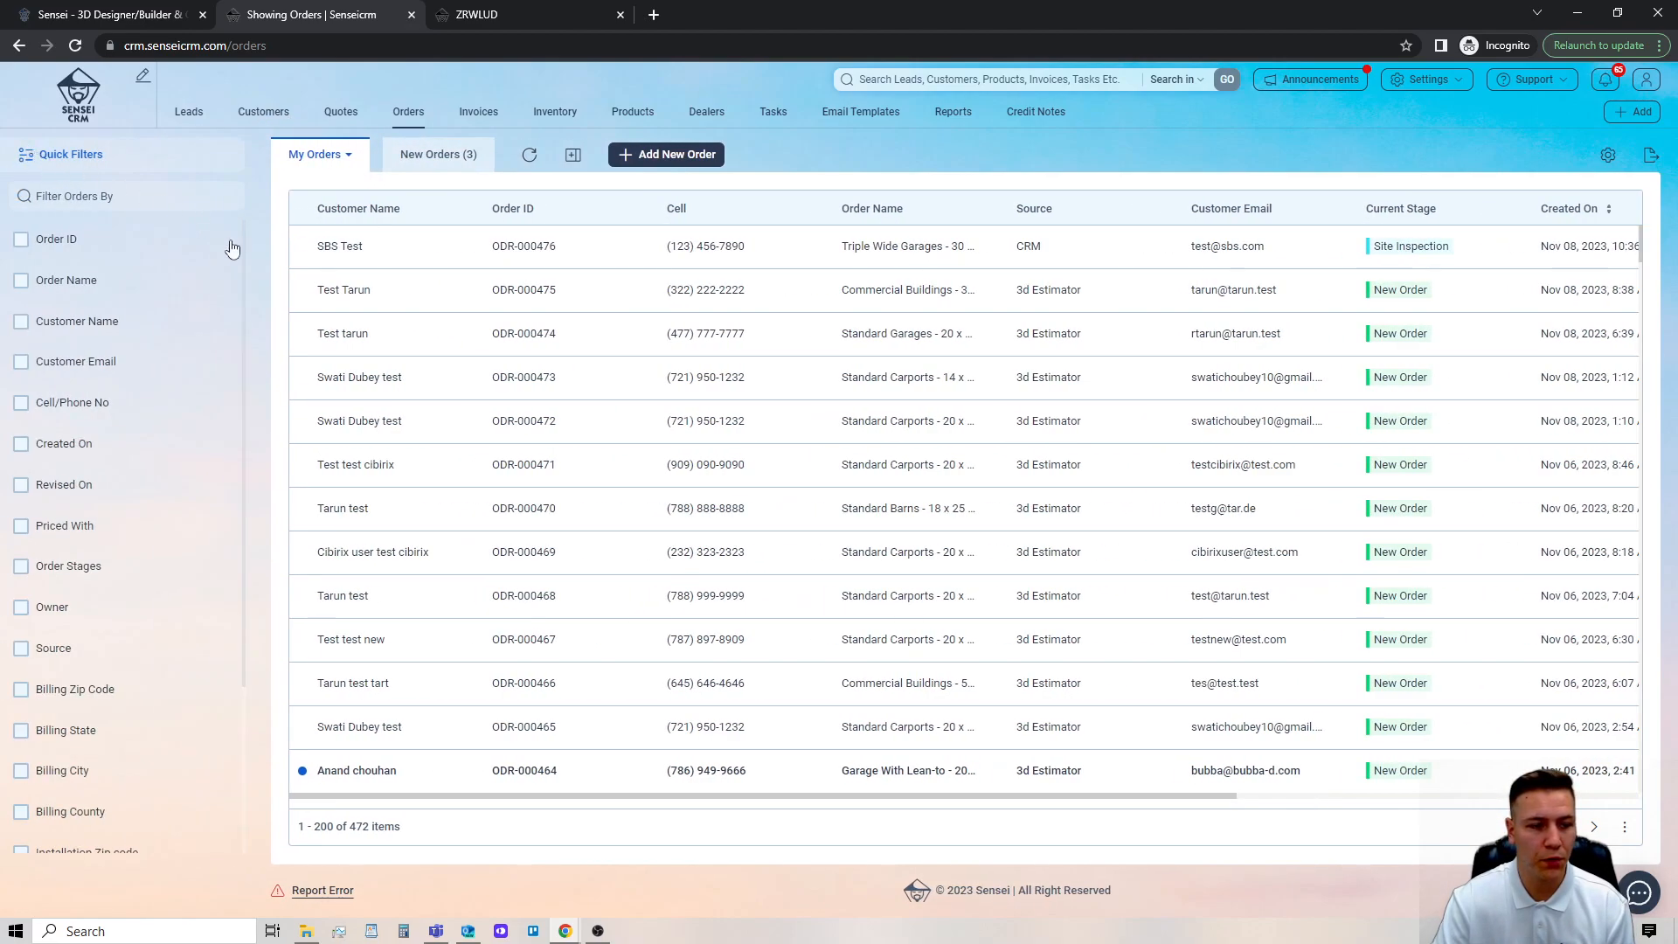
left_click(73, 570)
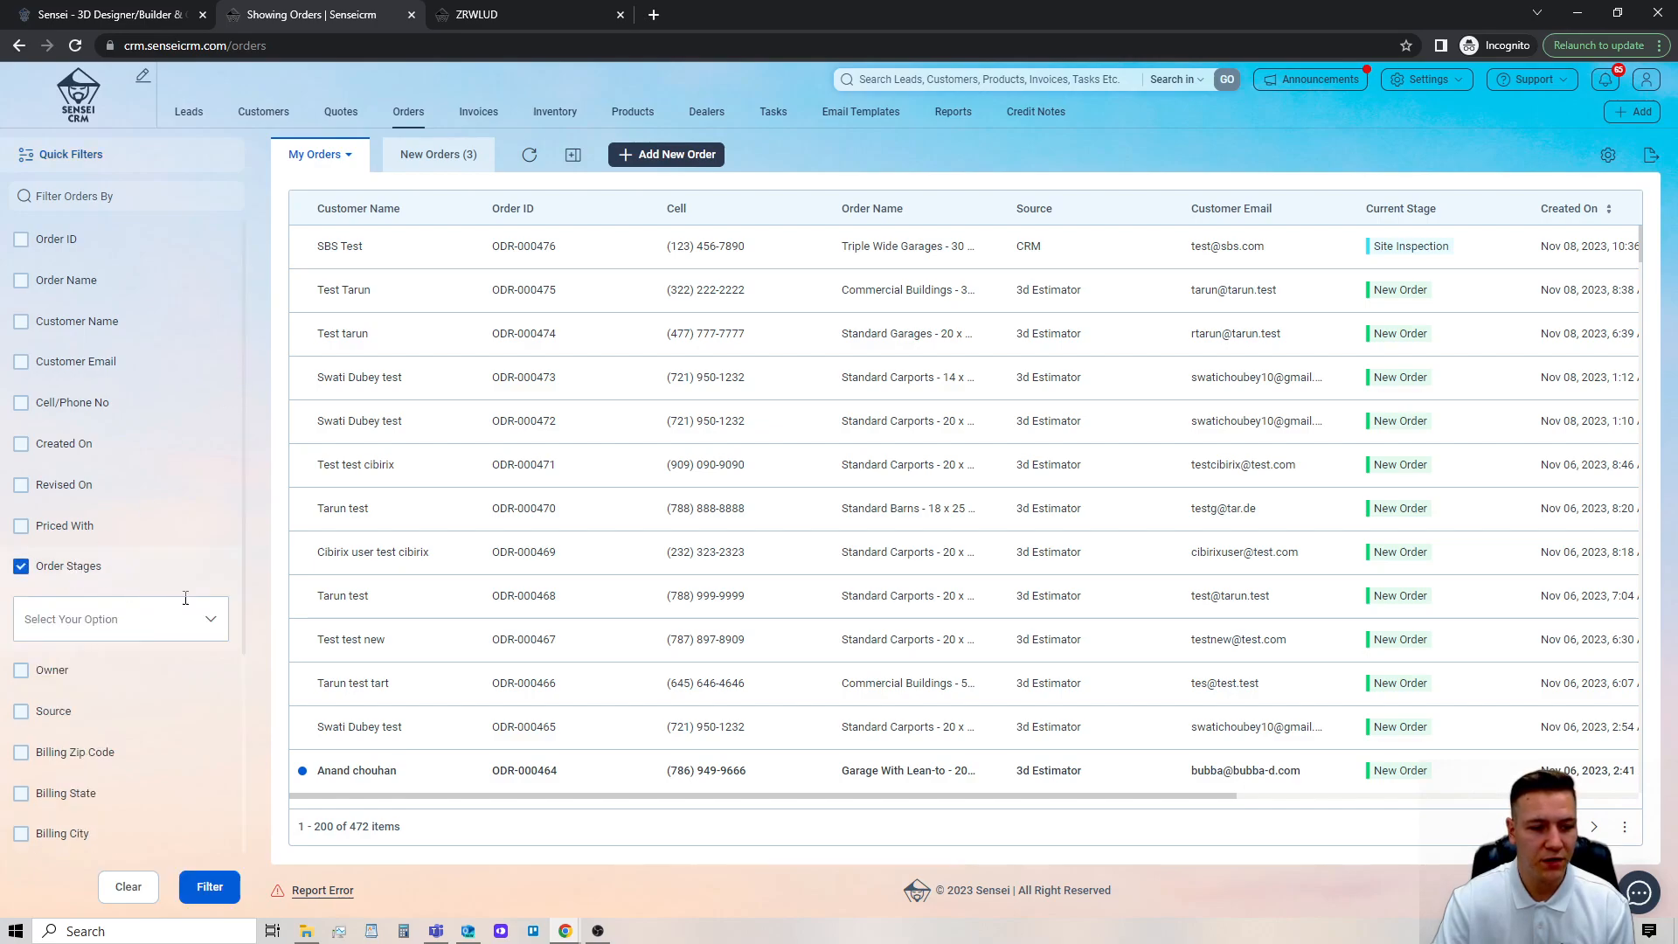
Filter the orders list by the stages New Order and Site Inspection.
left_click(219, 627)
scroll(217, 559, "down", 2)
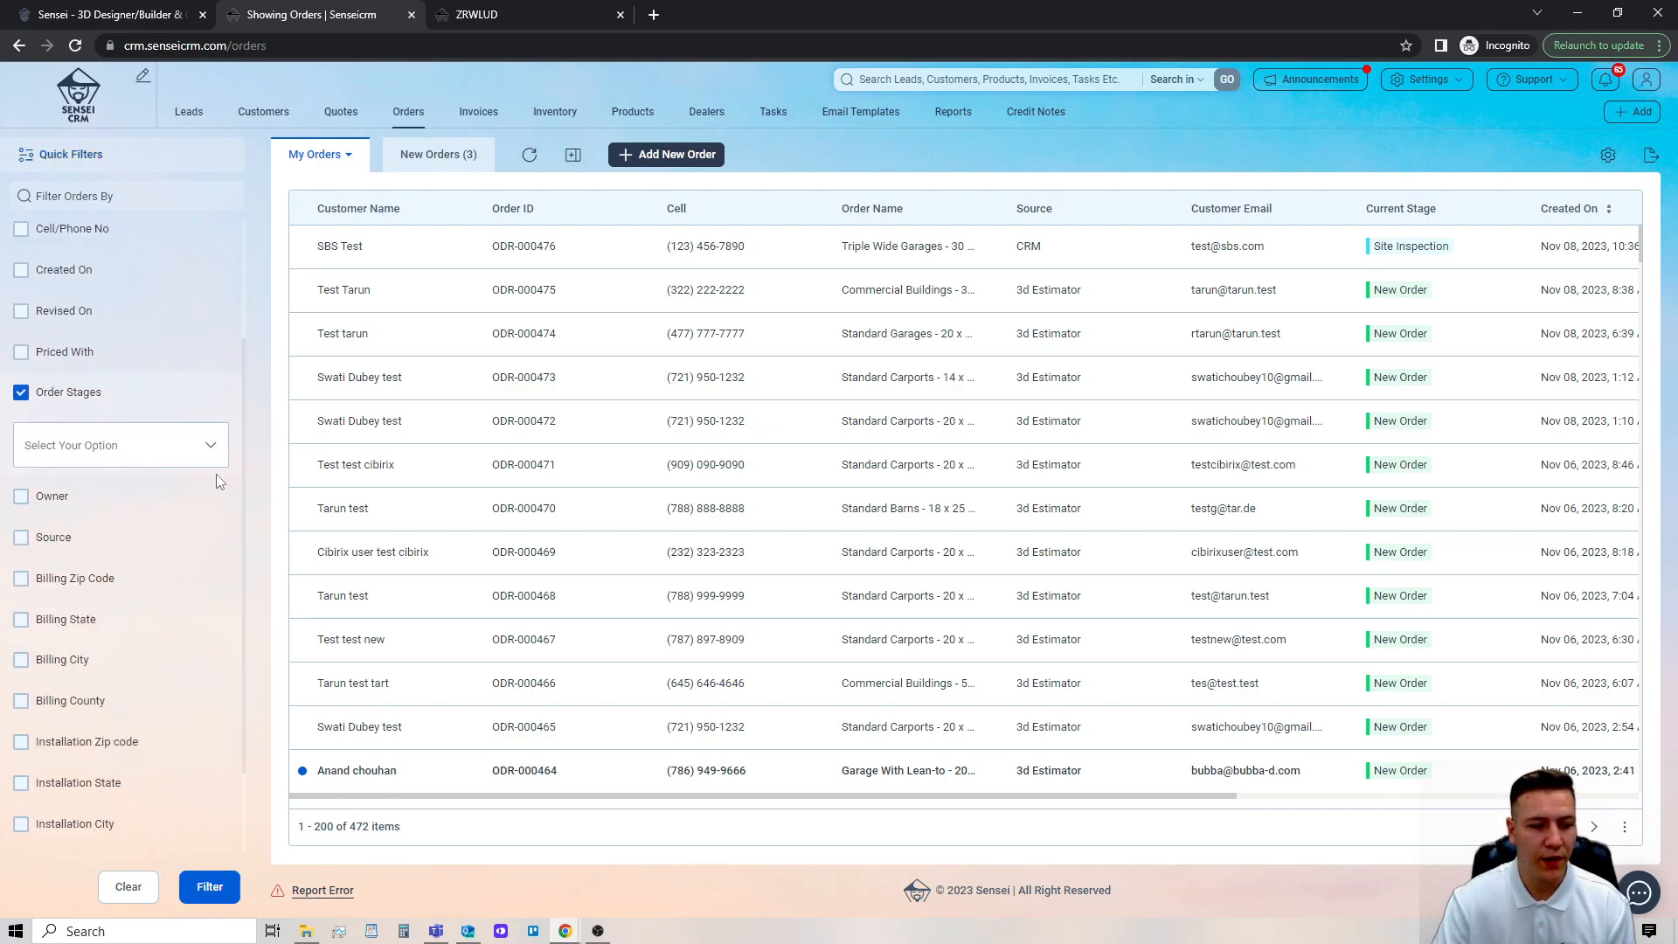
left_click(213, 447)
scroll(143, 547, "down", 2)
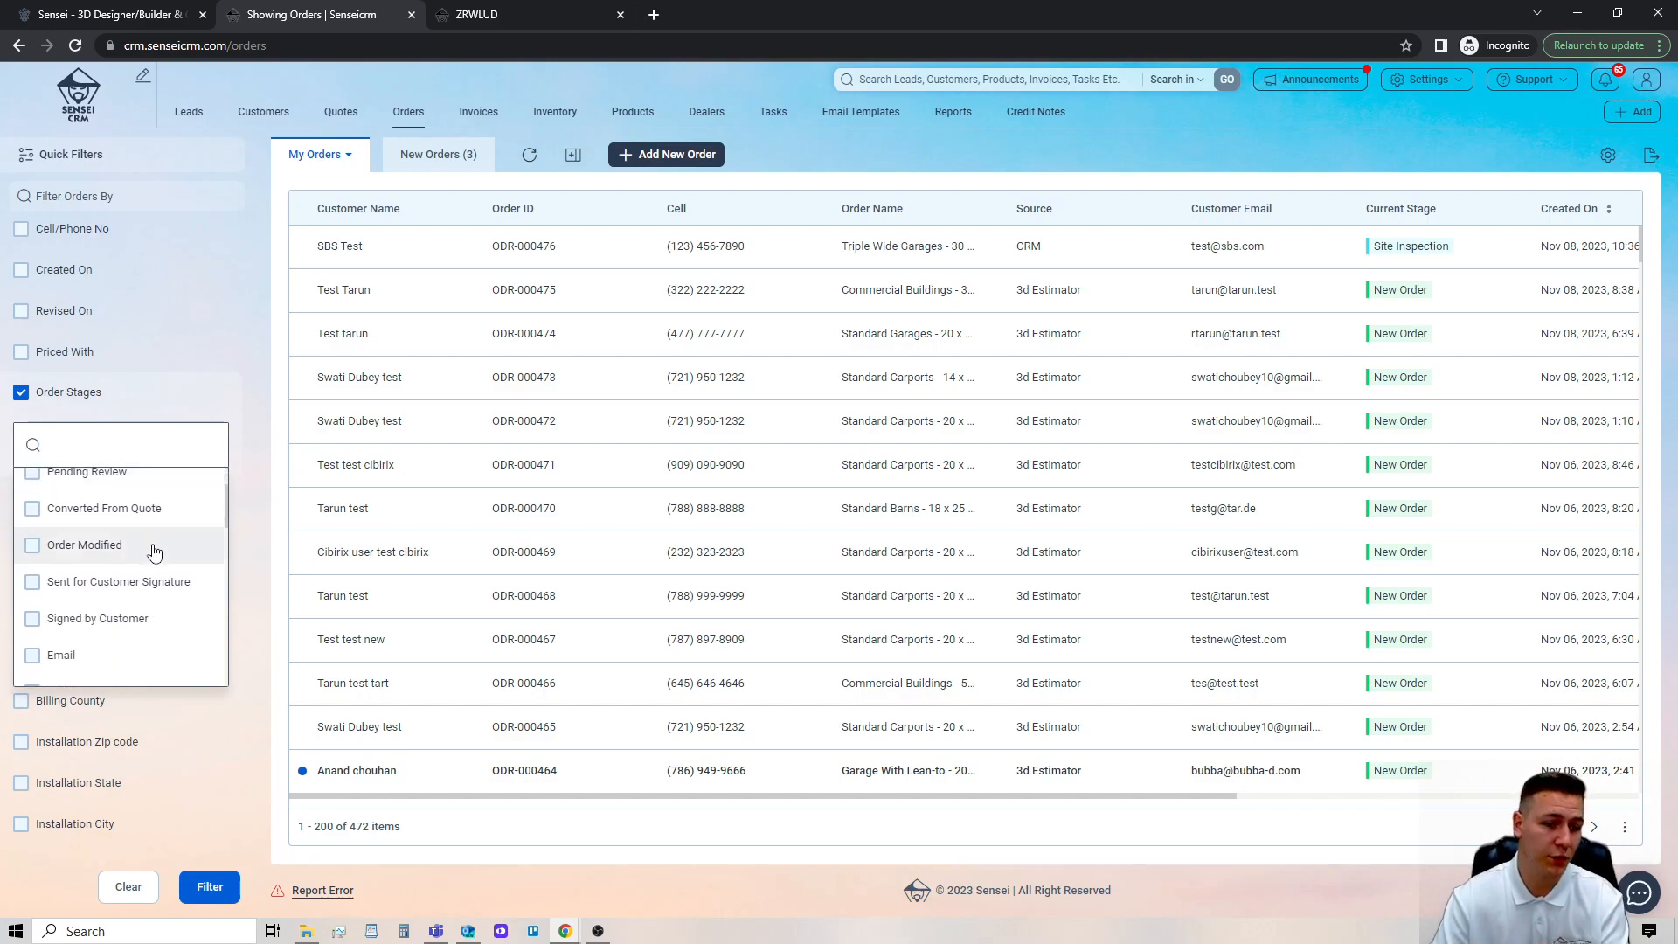
scroll(160, 572, "up", 2)
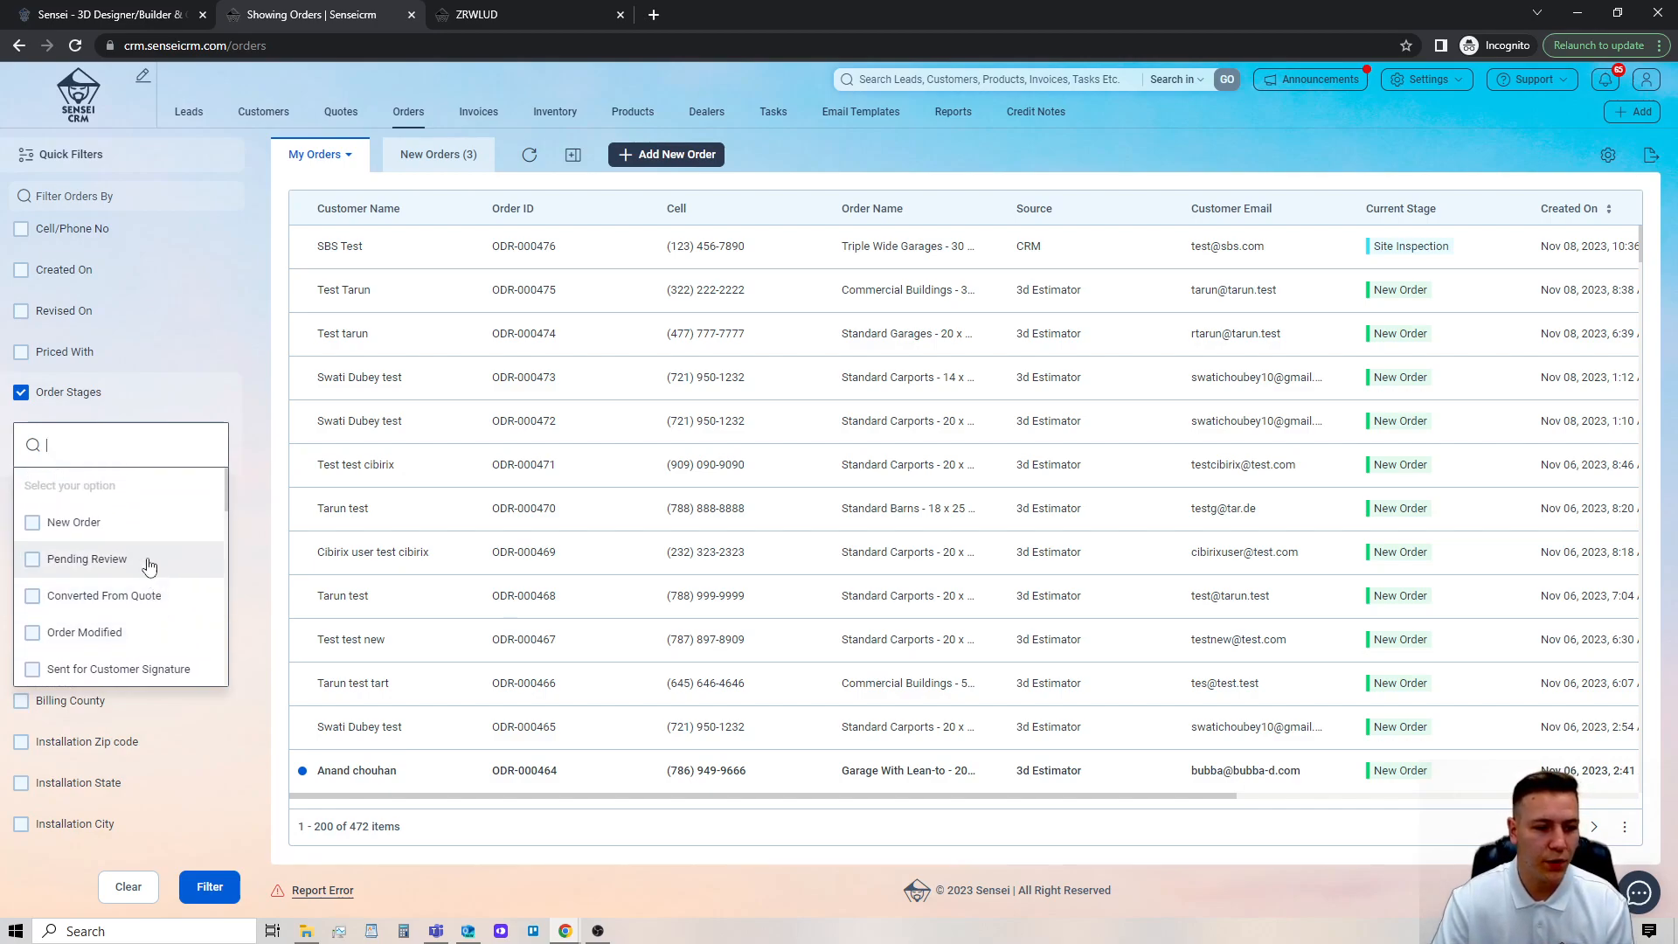
left_click(139, 526)
scroll(159, 553, "down", 1)
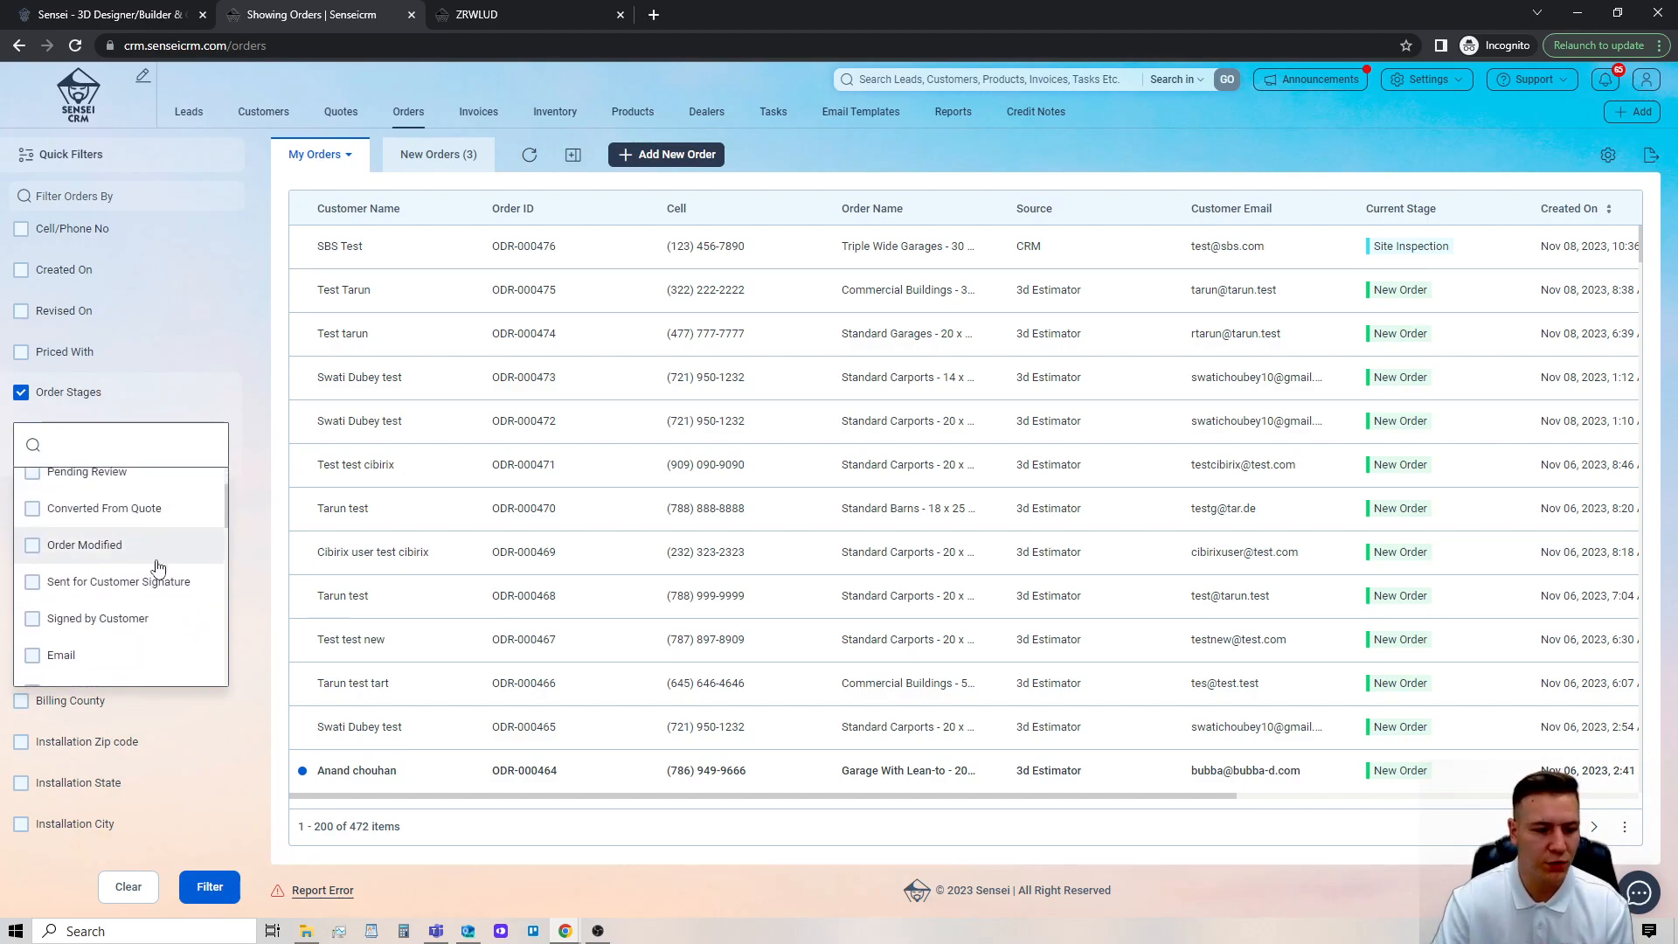
scroll(153, 572, "down", 1)
scroll(152, 568, "down", 4)
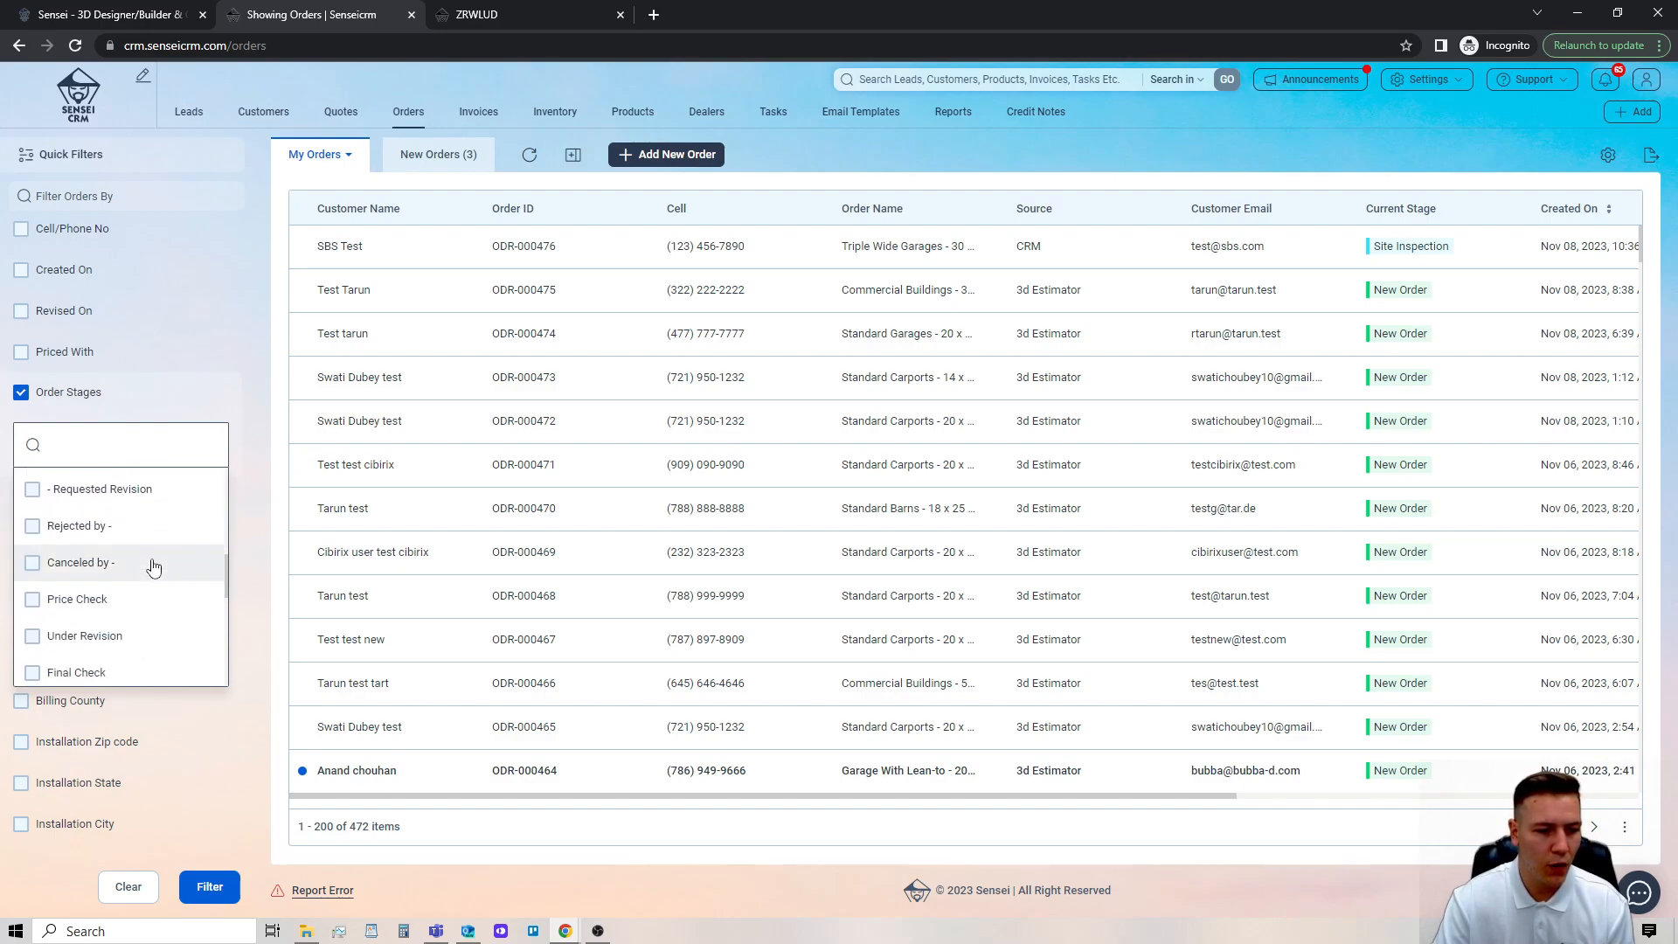
scroll(154, 577, "up", 1)
left_click(155, 621)
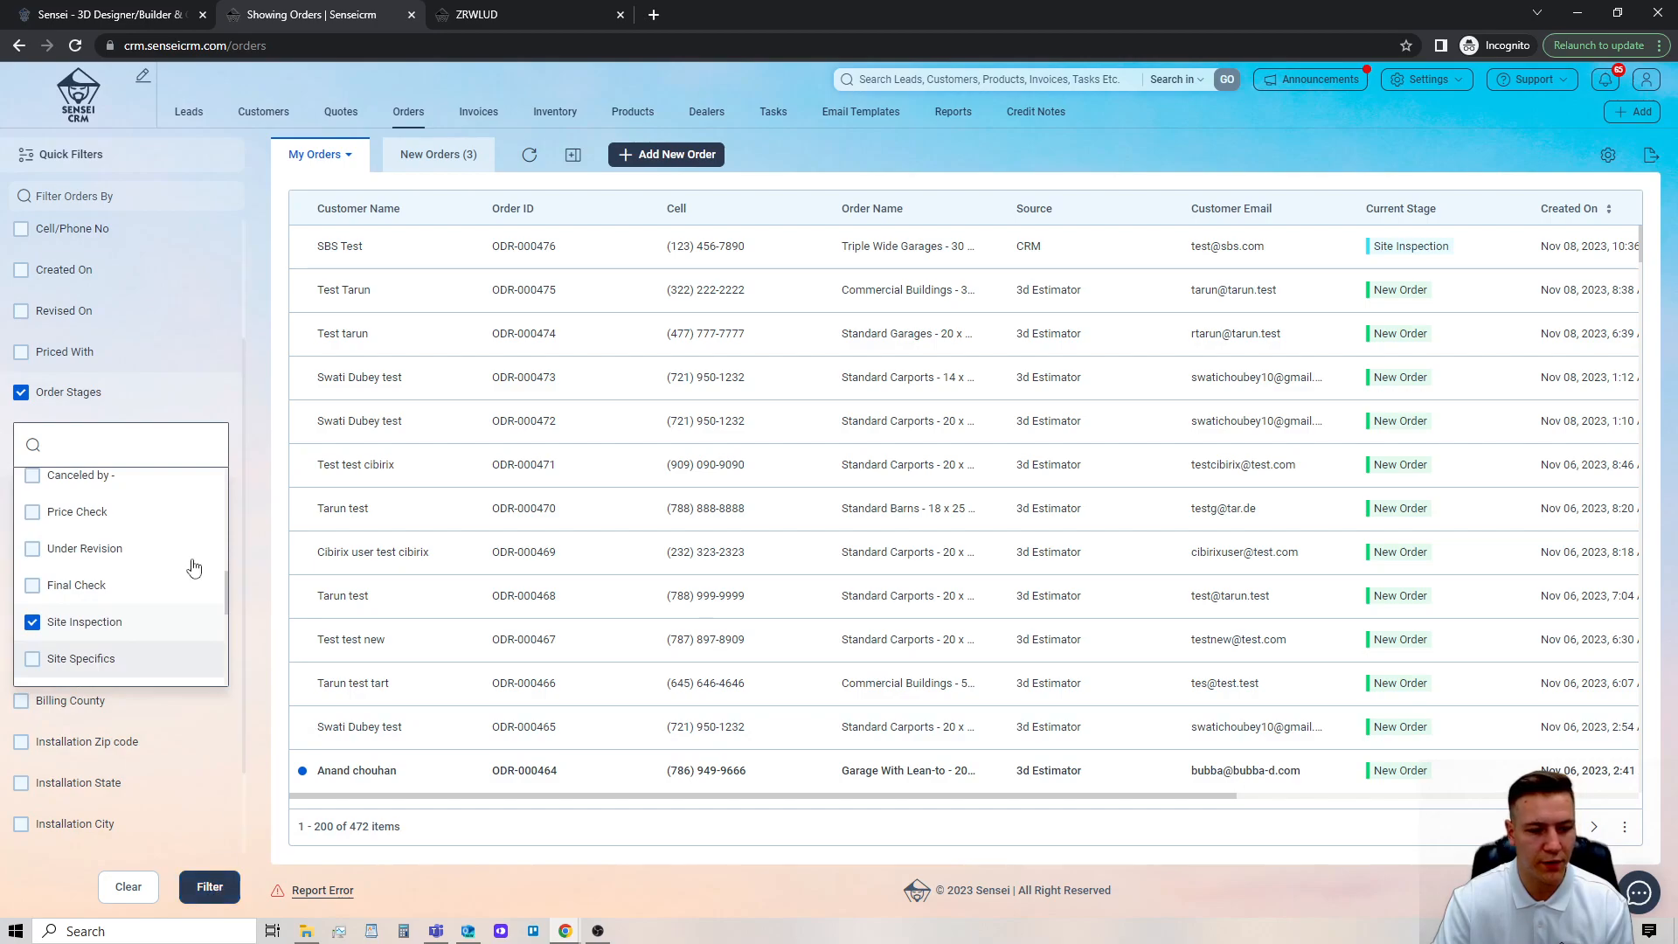
left_click(229, 886)
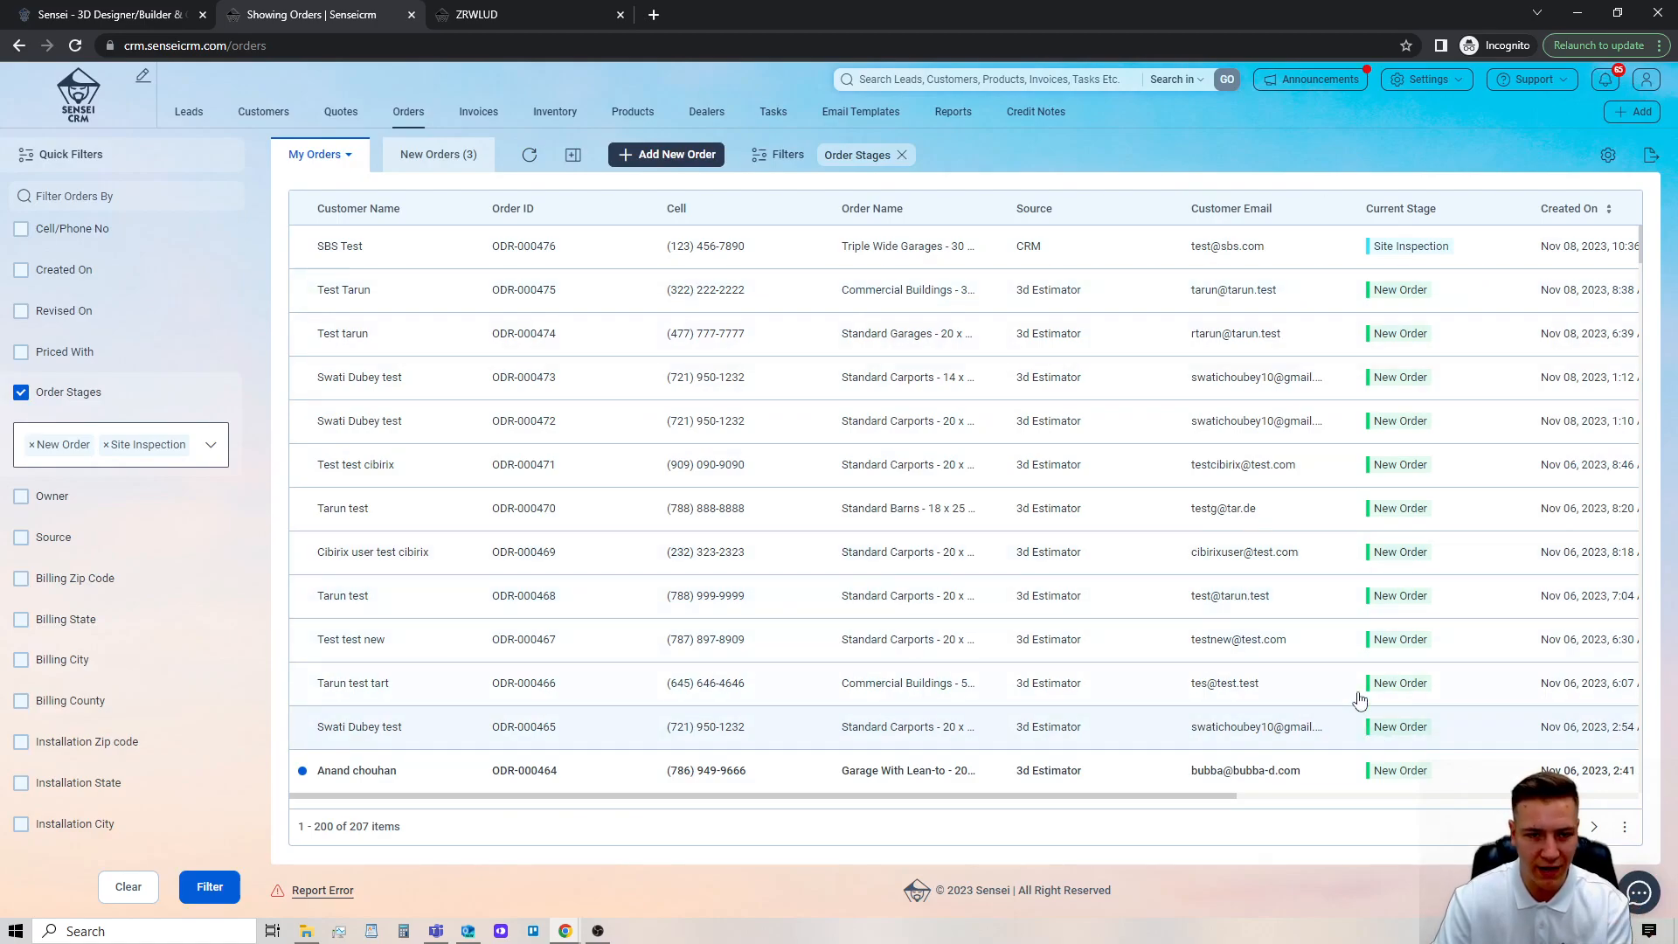
Sort the filtered orders by creation date, oldest first.
left_click_drag(1172, 797, 1418, 809)
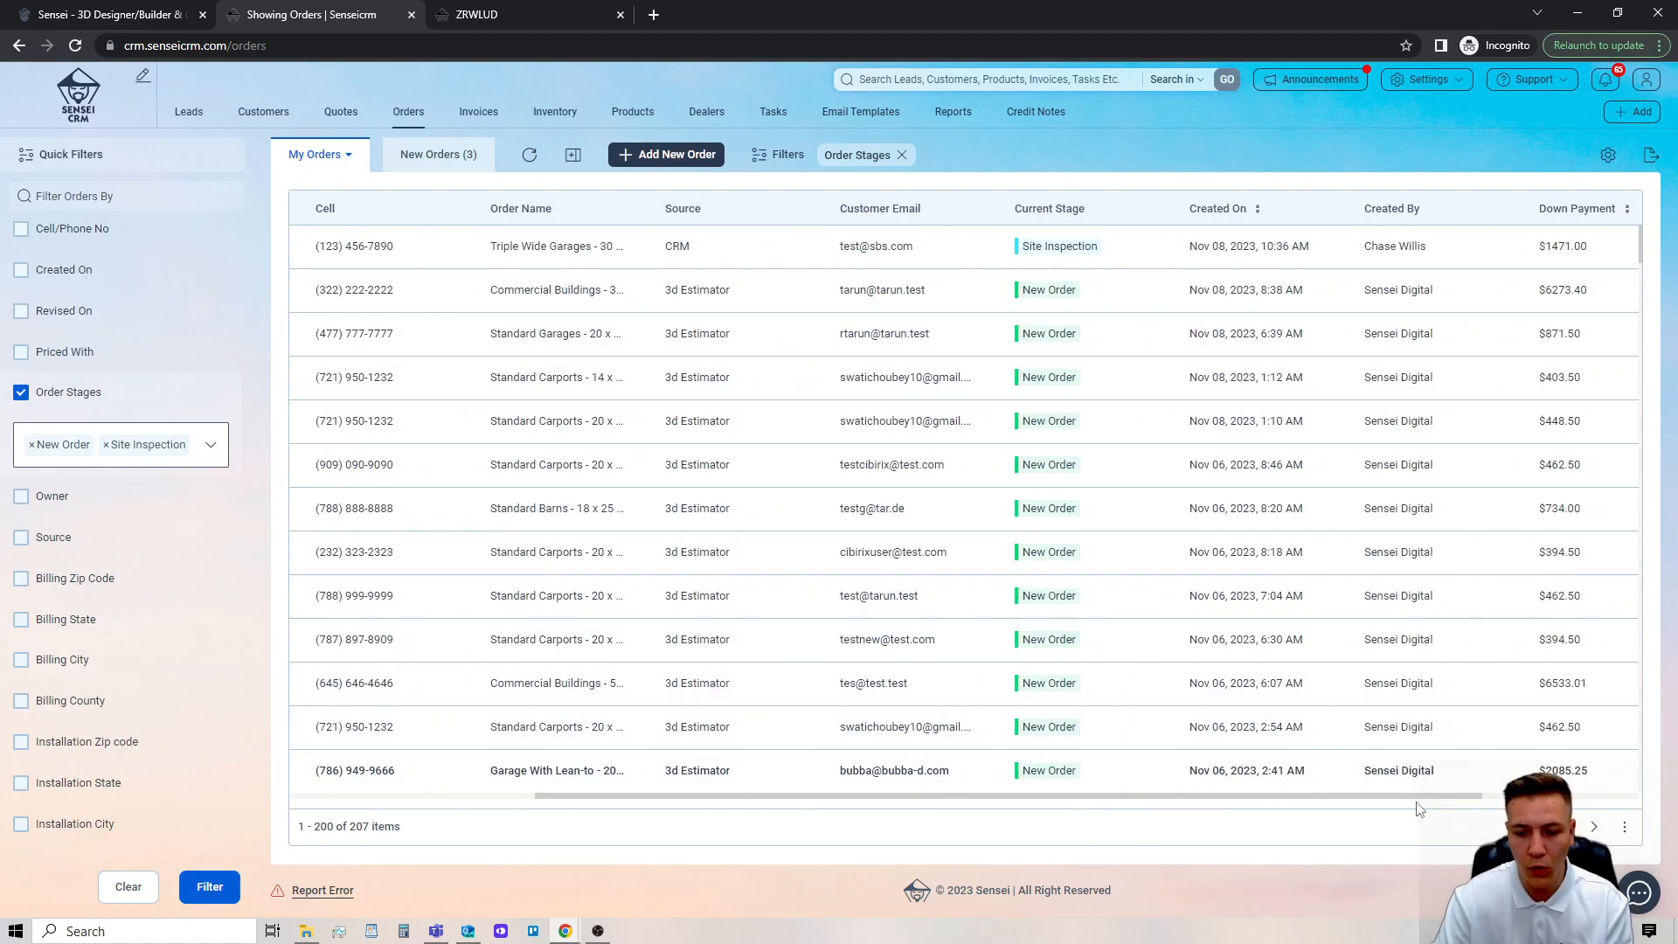
left_click(1227, 213)
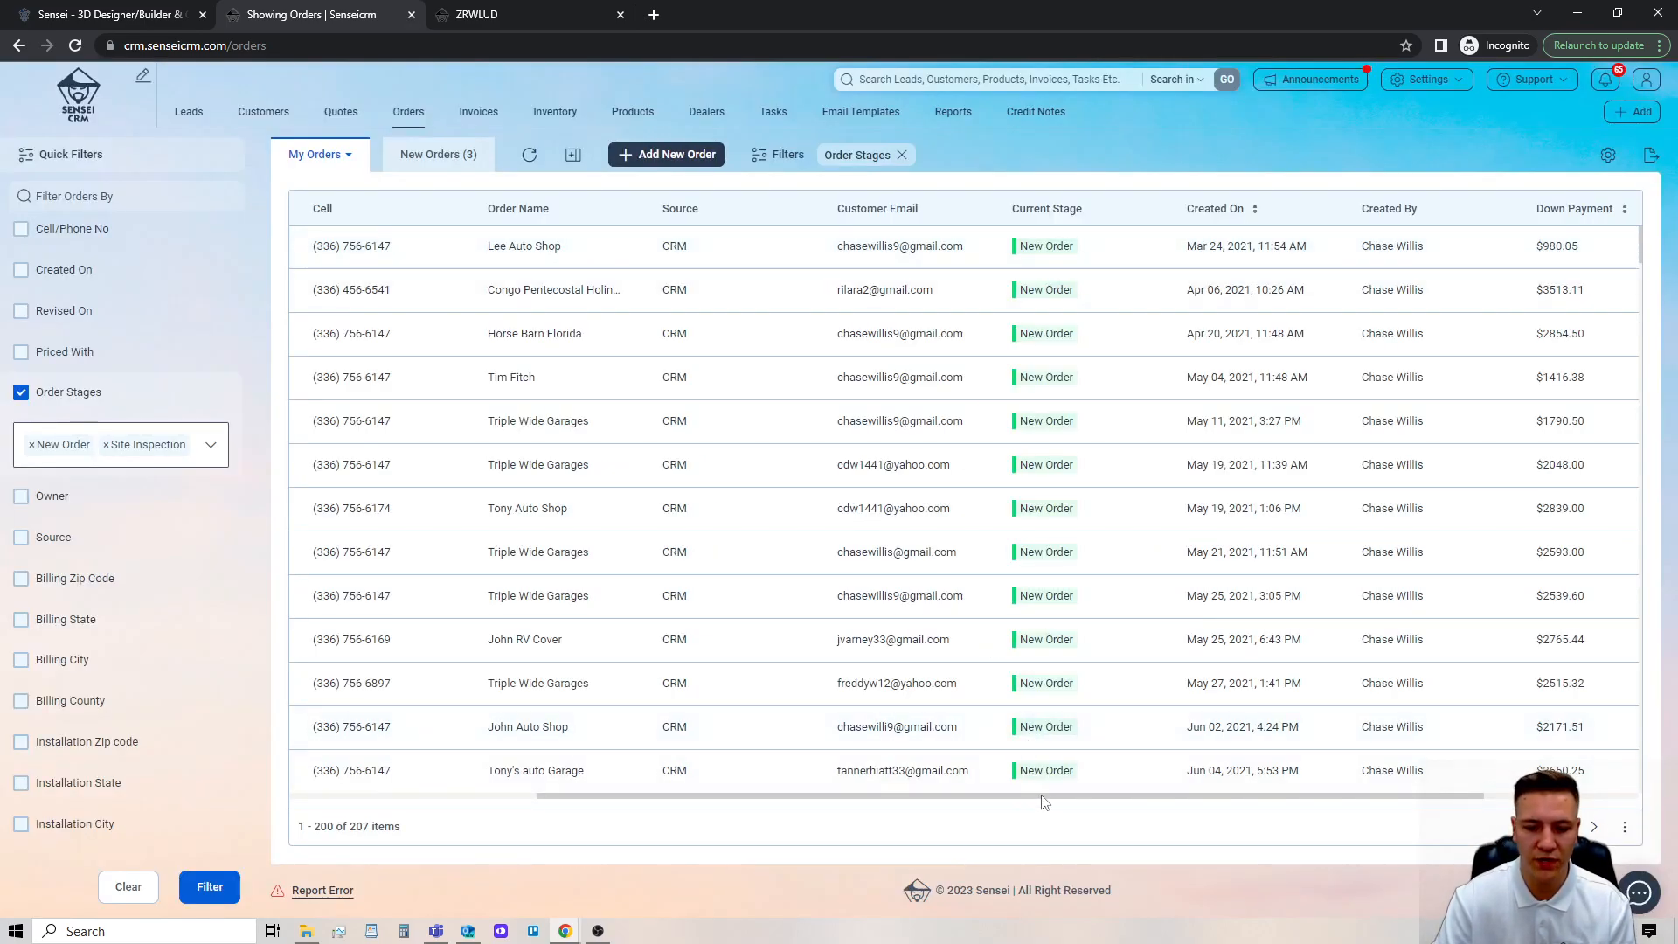
left_click_drag(1041, 797, 709, 772)
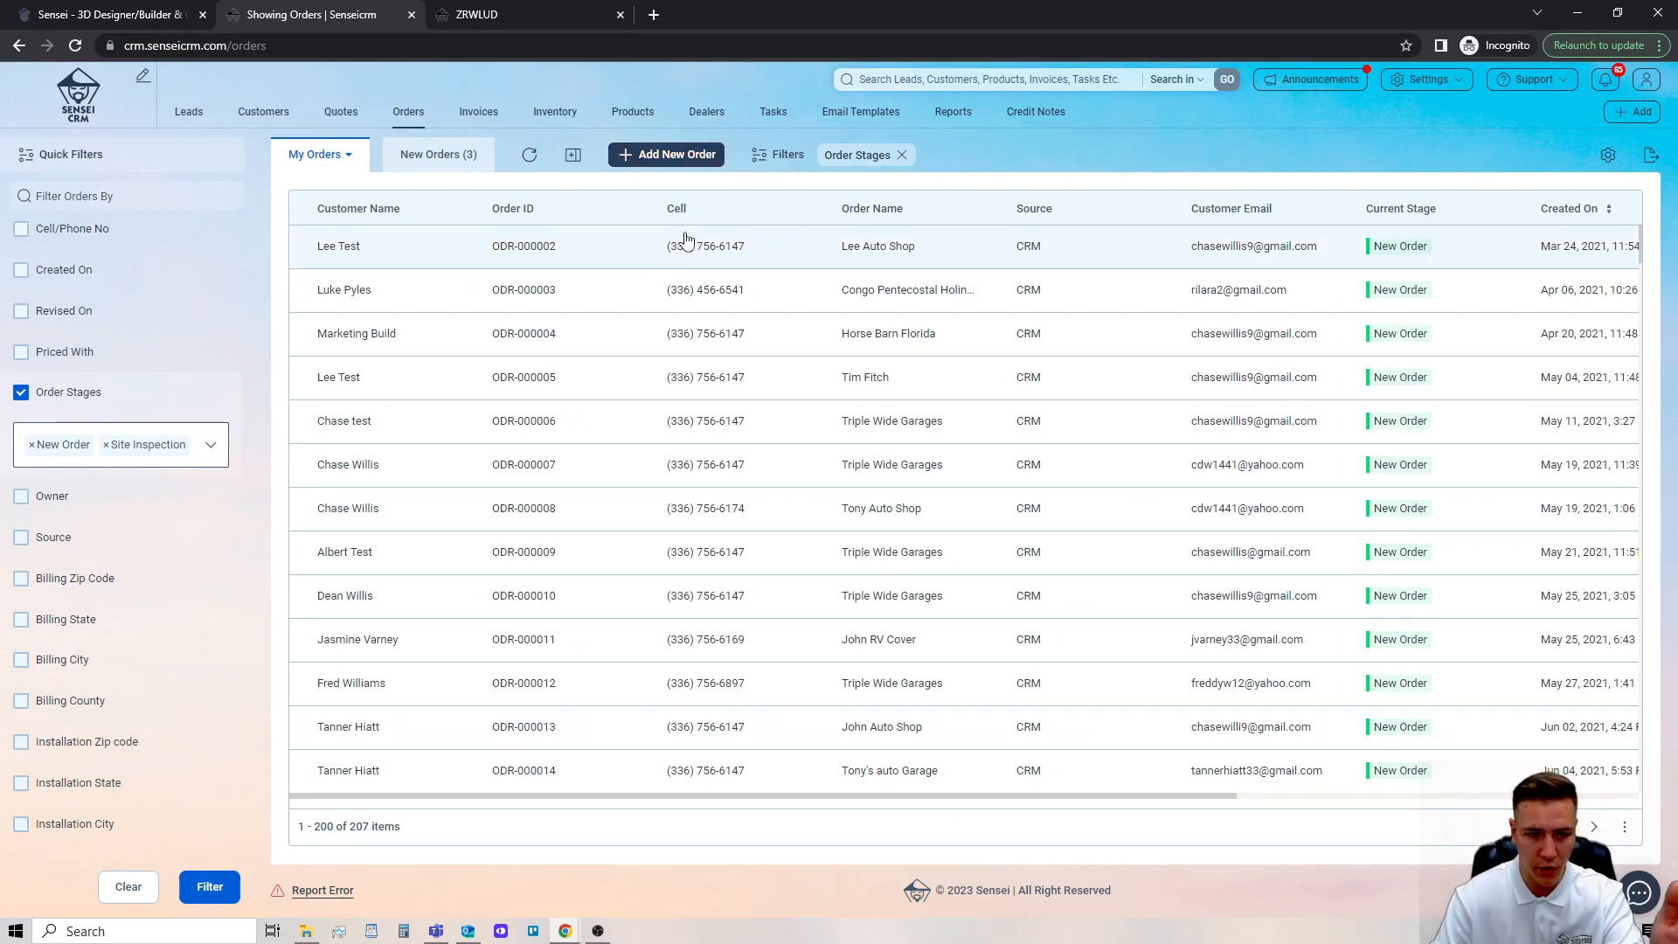